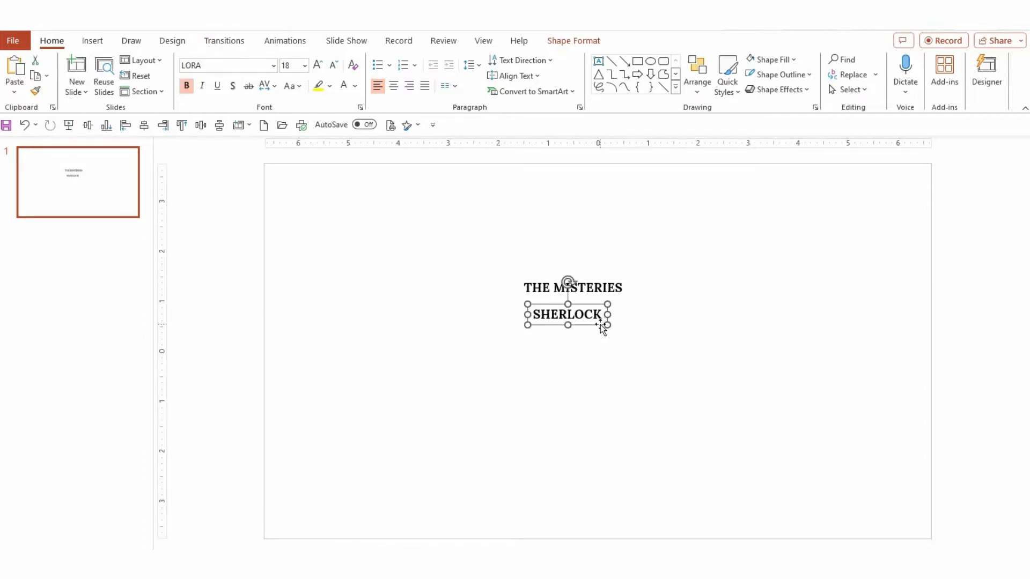
# Step: Duplicate the SHERLOCK text box directly below itself and change the copy's text to HOLMES
pyautogui.moveTo(600, 323)
pyautogui.mouseDown()
pyautogui.moveTo(602, 349)
pyautogui.moveTo(598, 336)
pyautogui.mouseUp()
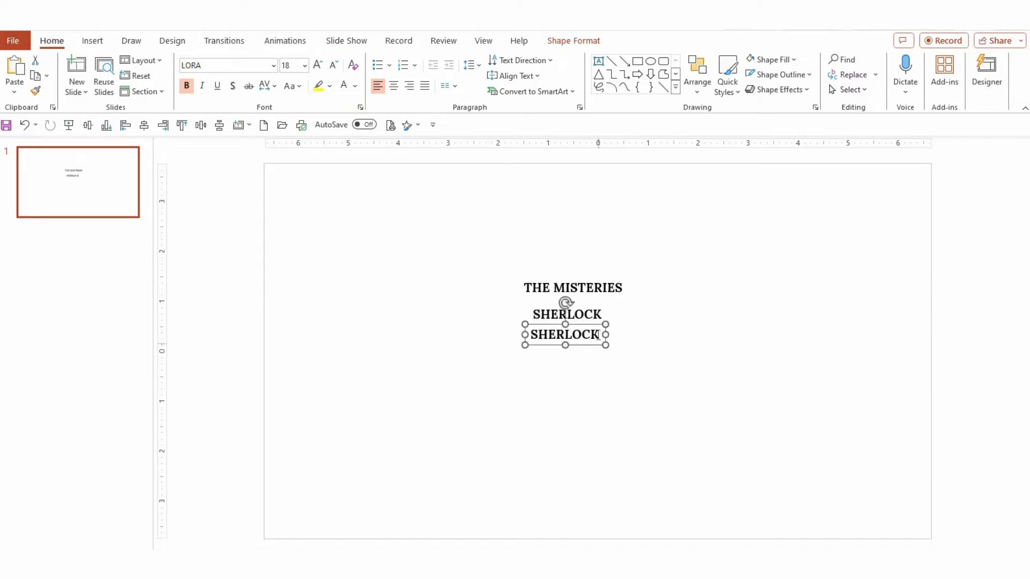
pyautogui.press('F2')
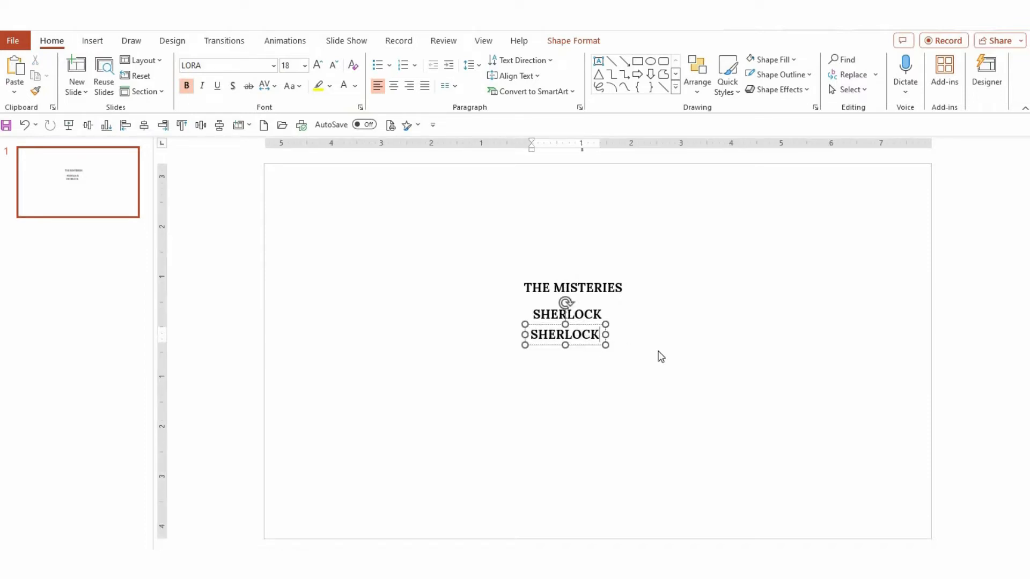
pyautogui.moveTo(511, 345); pyautogui.dragTo(534, 354)
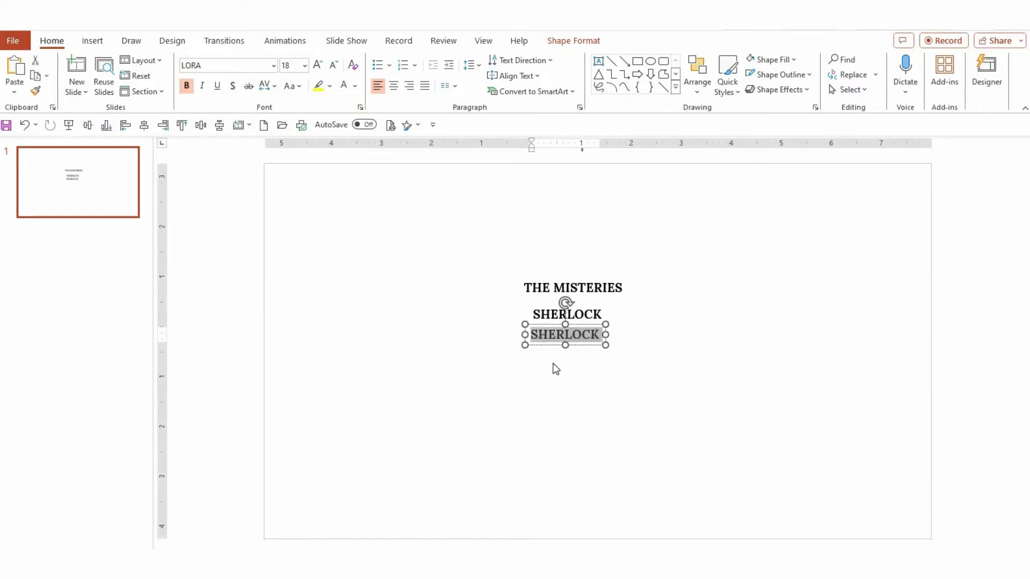
pyautogui.write('HOL')
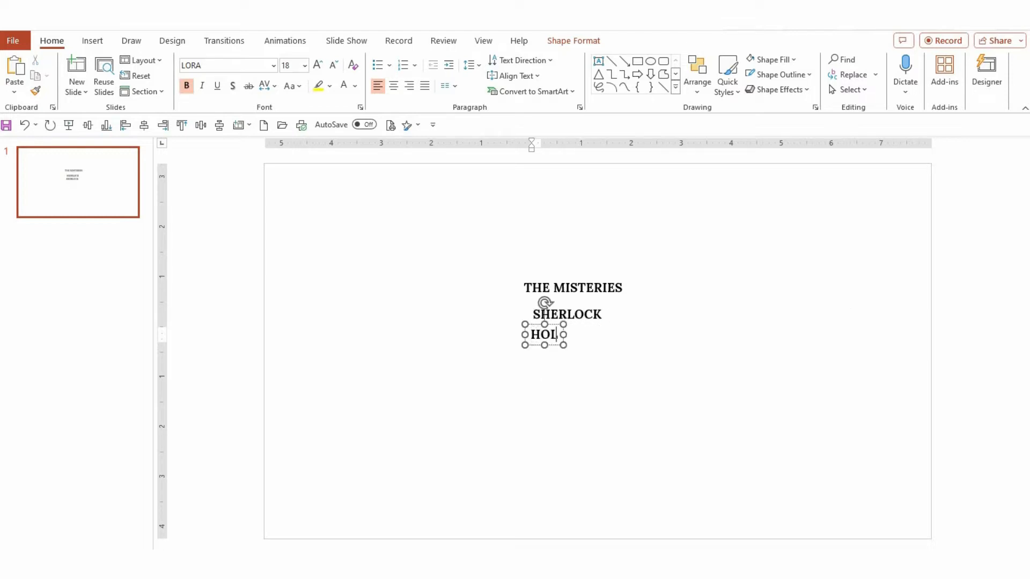
pyautogui.write('MES')
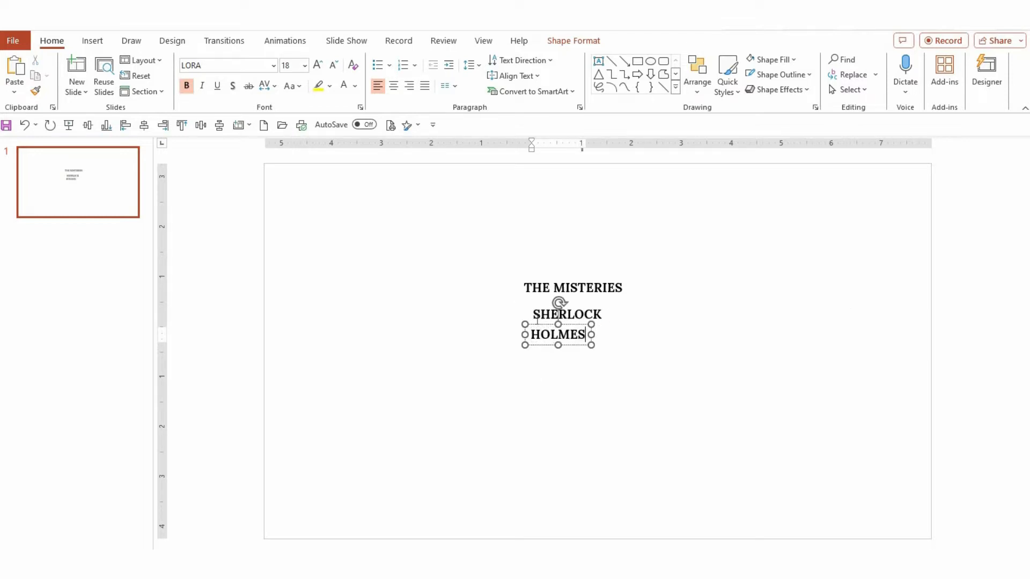
pyautogui.press('Escape')
# Step: Remove the bold formatting from the HOLMES and THE MISTERIES text boxes
pyautogui.hotkey('ctrl', 'b')
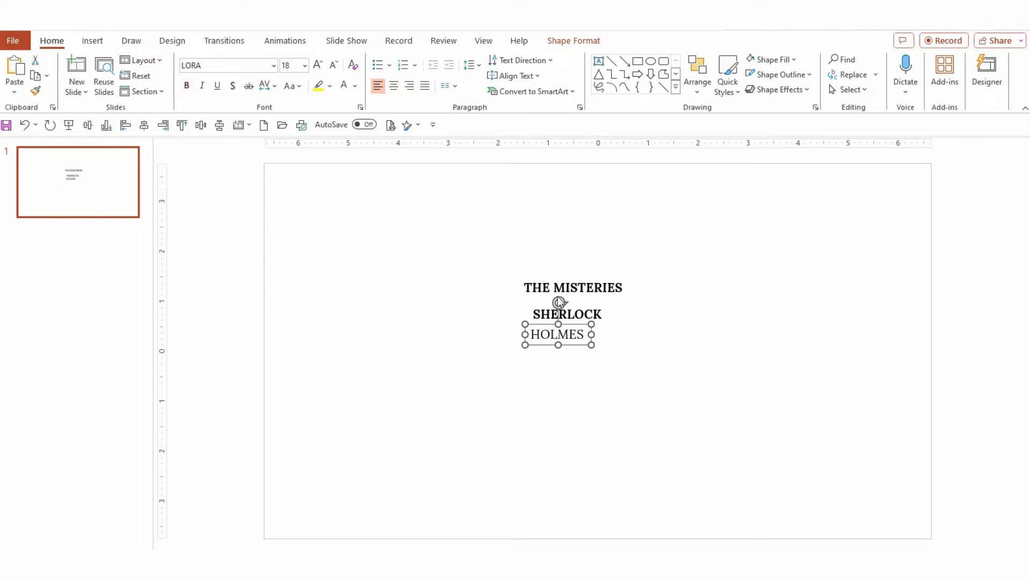
pyautogui.click(624, 291)
pyautogui.press('Escape')
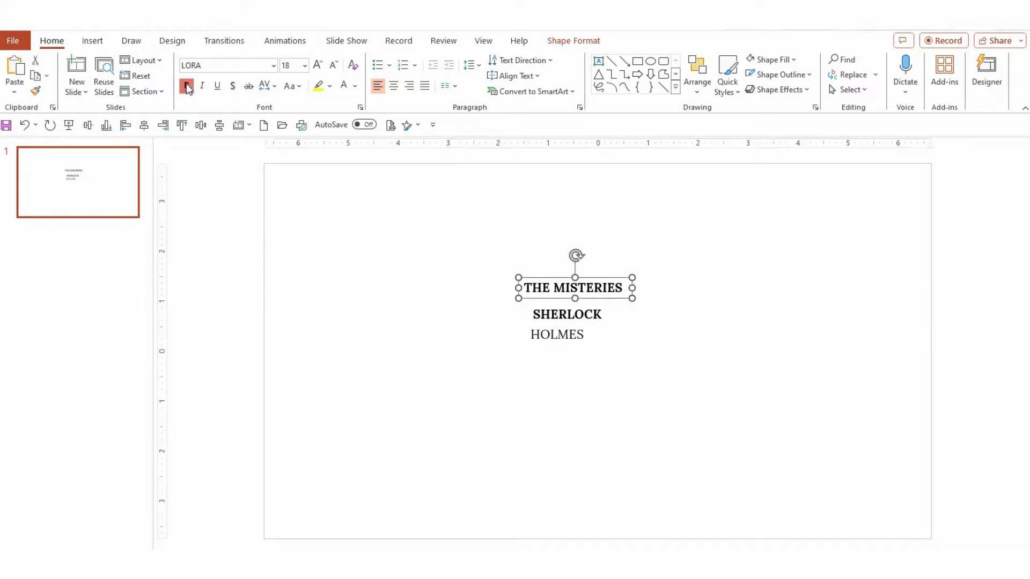
pyautogui.hotkey('ctrl', 'b')
# Step: Move HOLMES and THE MISTERIES close to SHERLOCK and centre-align the three text boxes on one vertical axis
pyautogui.click(596, 339)
pyautogui.click(588, 346)
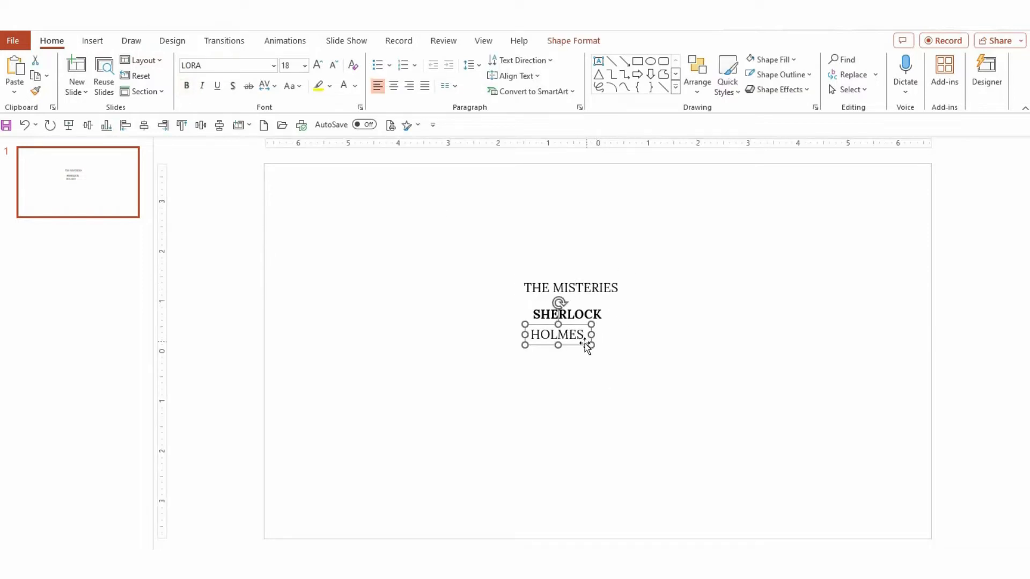
pyautogui.moveTo(586, 346); pyautogui.dragTo(596, 346)
pyautogui.click(621, 299)
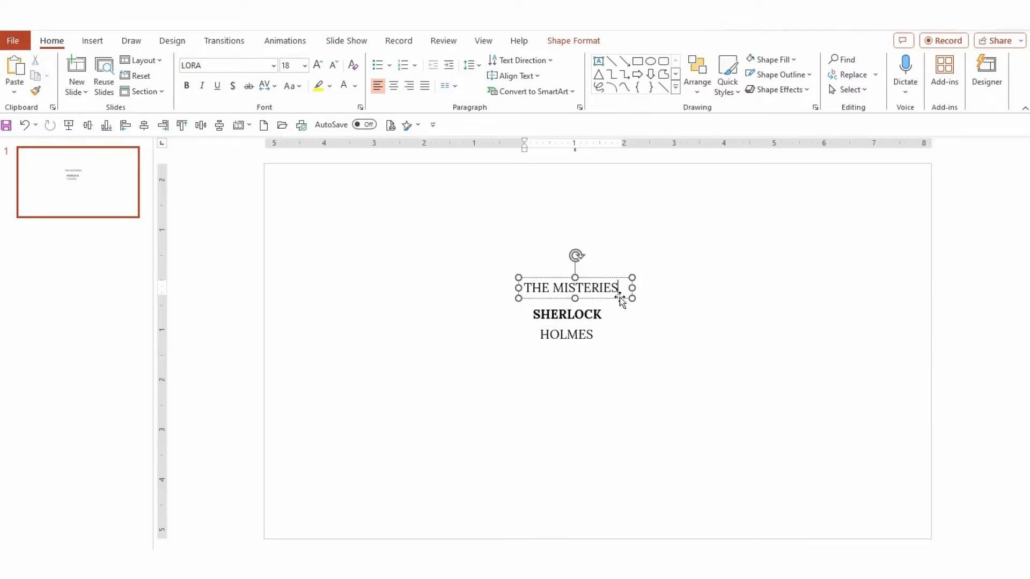
pyautogui.moveTo(478, 258); pyautogui.dragTo(673, 400)
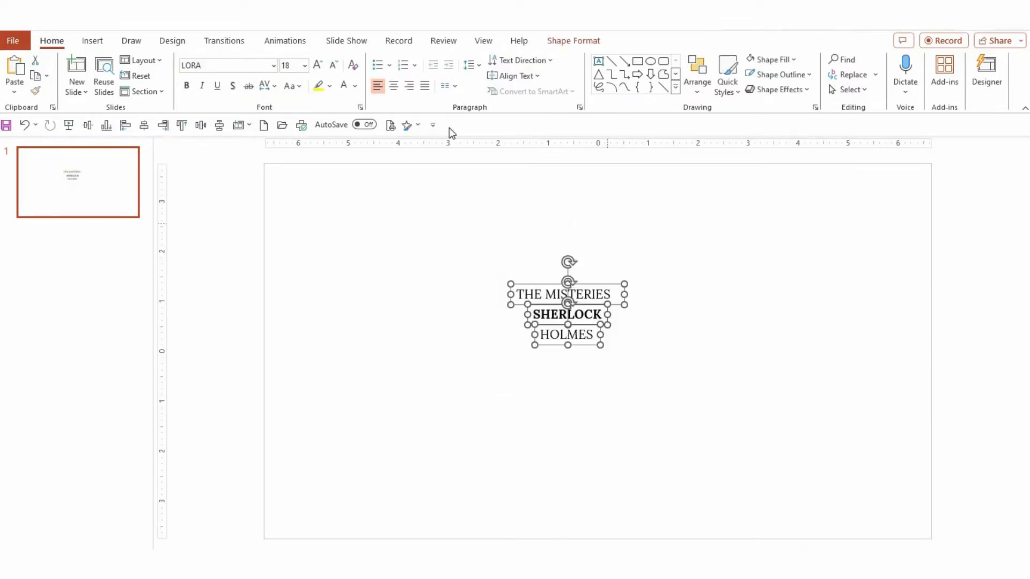
pyautogui.click(145, 129)
# Step: Draw a rectangle covering the SHERLOCK text and merge the two with Intersect to turn the word into a shape
pyautogui.scroll(2, 671, 368)
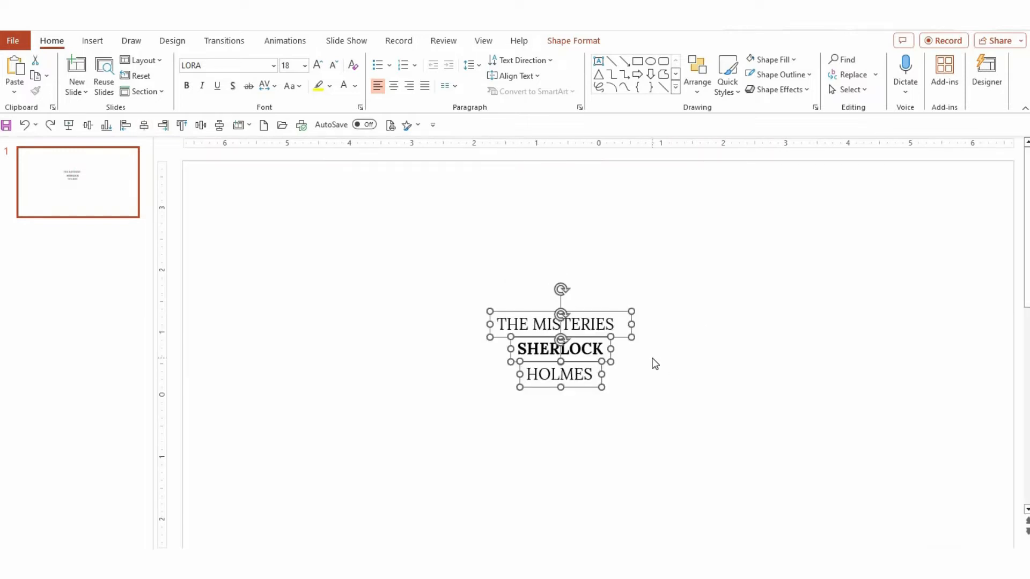
pyautogui.click(655, 364)
pyautogui.moveTo(490, 336)
pyautogui.mouseDown()
pyautogui.moveTo(638, 372)
pyautogui.moveTo(621, 353)
pyautogui.mouseUp()
pyautogui.moveTo(444, 308); pyautogui.dragTo(623, 377)
pyautogui.keyDown('shift'); pyautogui.click(610, 313); pyautogui.keyUp('shift')
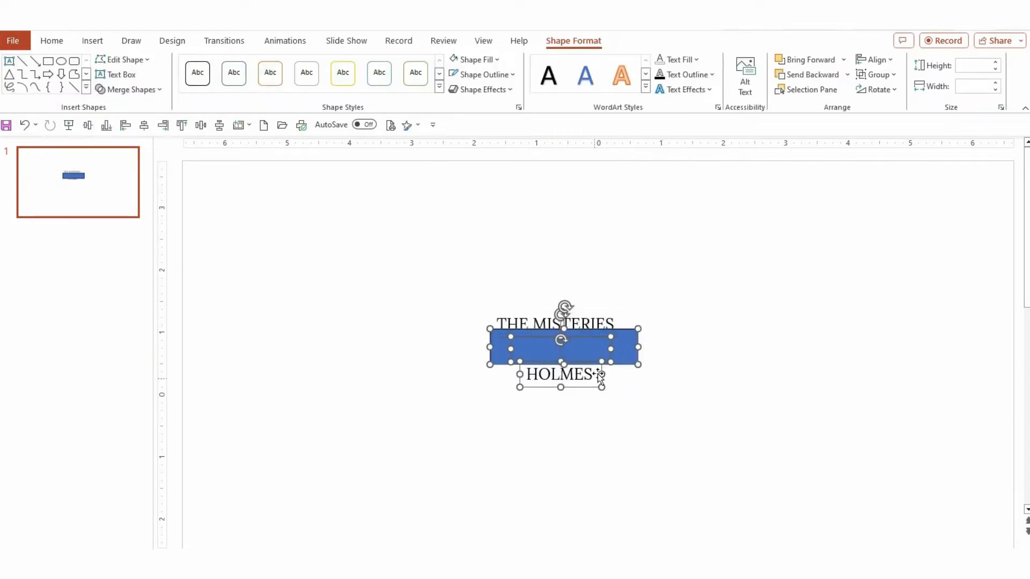
pyautogui.keyDown('shift'); pyautogui.click(602, 375); pyautogui.keyUp('shift')
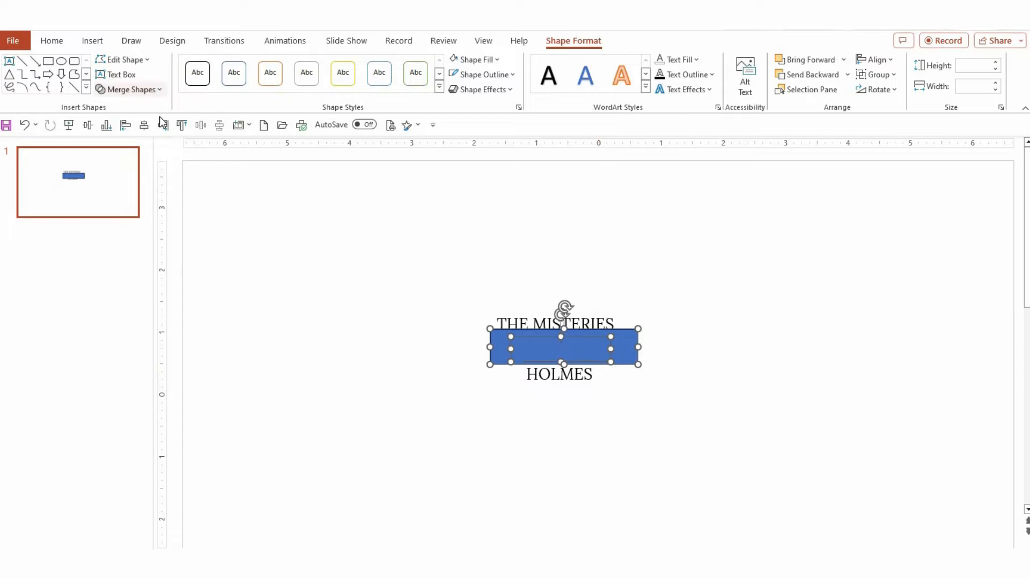
pyautogui.click(130, 90)
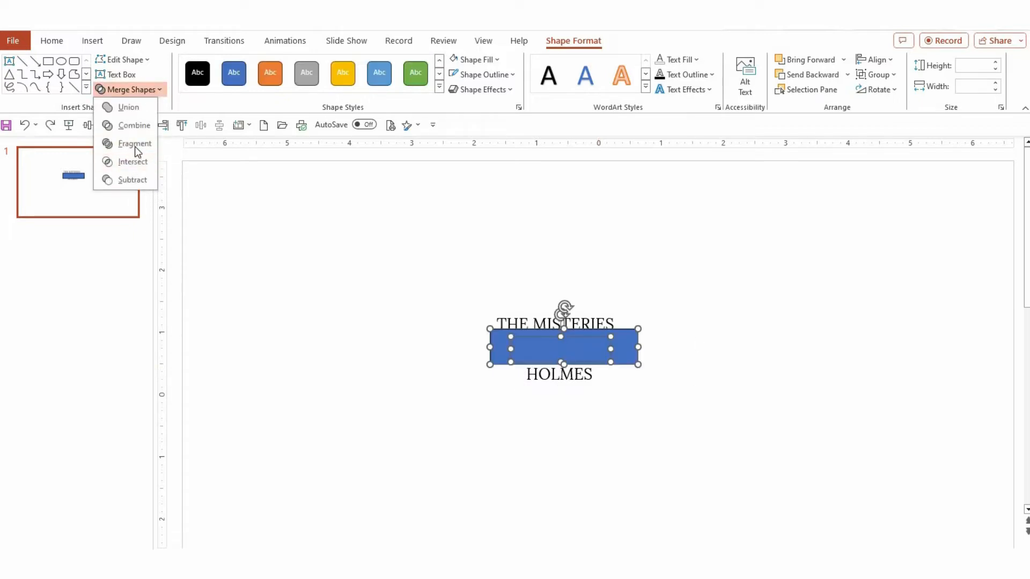
pyautogui.click(133, 162)
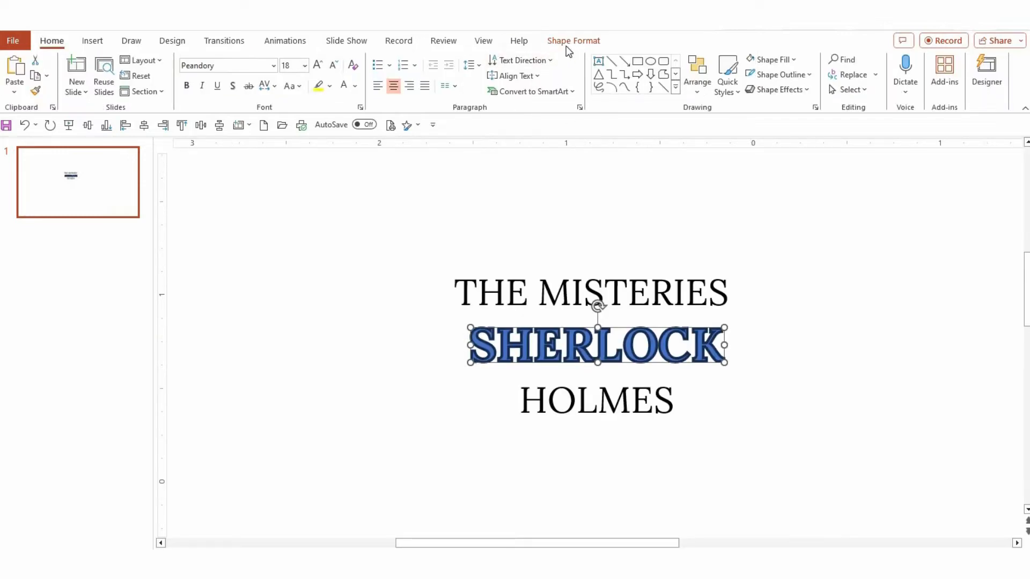
# Step: Remove the outline of the SHERLOCK shape and fill it with dark gray
pyautogui.click(567, 45)
pyautogui.click(505, 75)
pyautogui.click(496, 219)
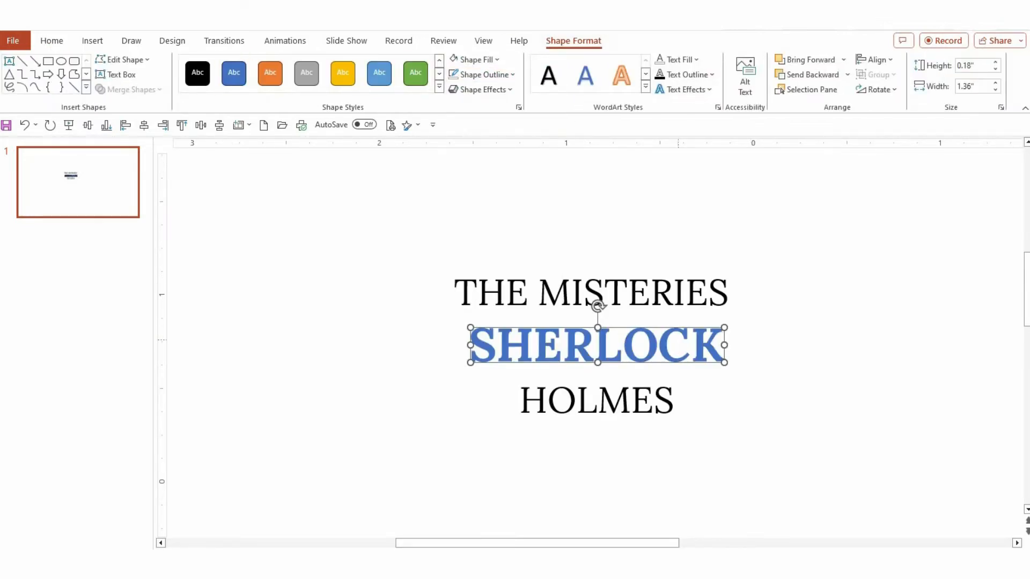
pyautogui.click(495, 59)
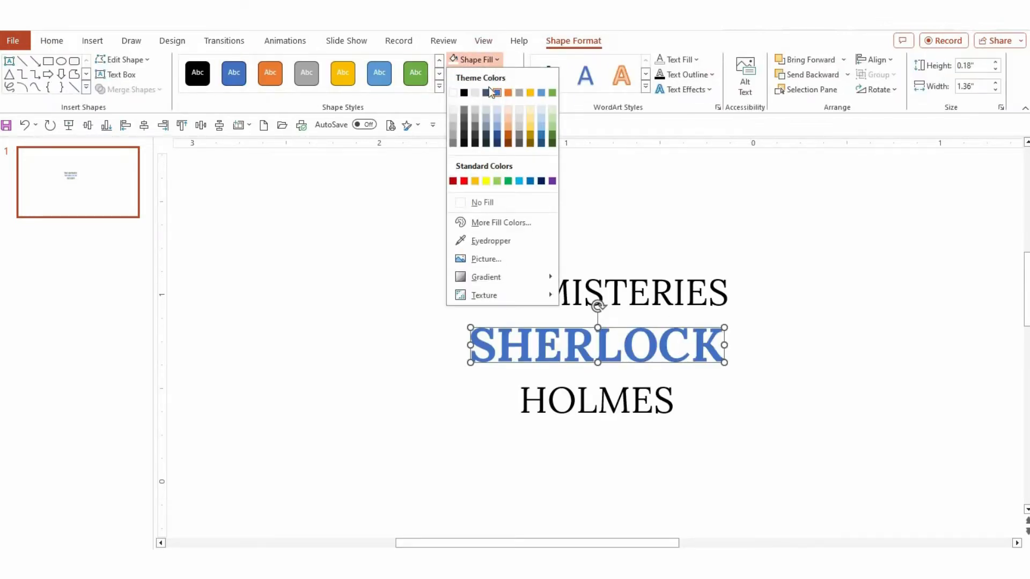
pyautogui.click(465, 127)
# Step: Set the text fill of THE MISTERIES and HOLMES to the same dark gray as SHERLOCK
pyautogui.click(647, 276)
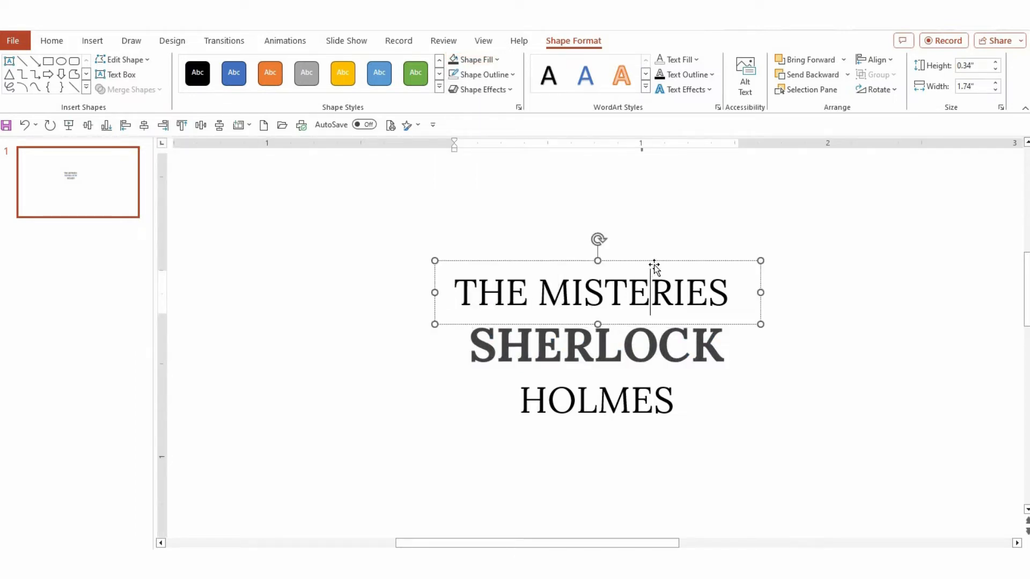
pyautogui.keyDown('shift'); pyautogui.click(655, 383); pyautogui.keyUp('shift')
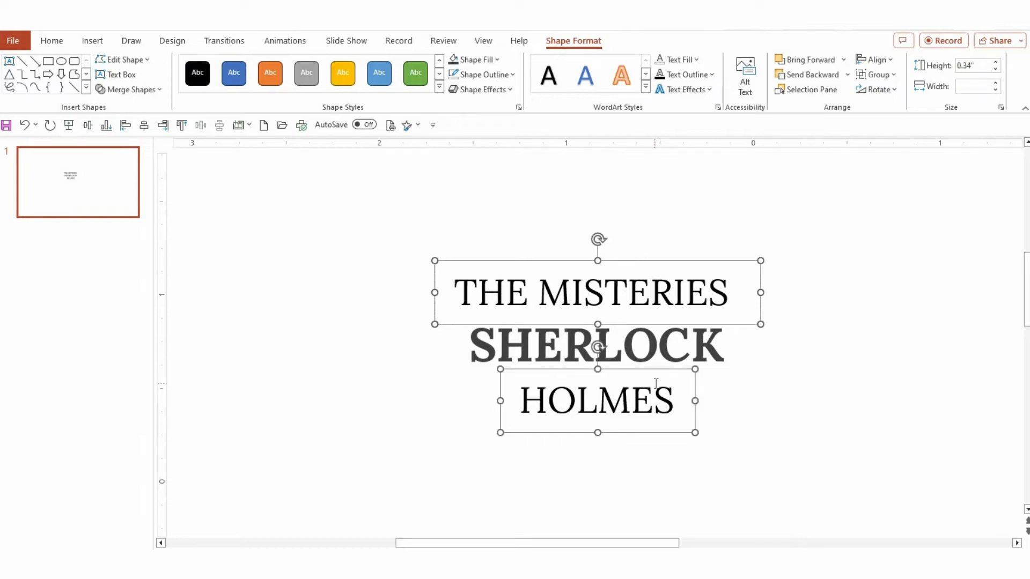
pyautogui.click(692, 74)
pyautogui.click(679, 60)
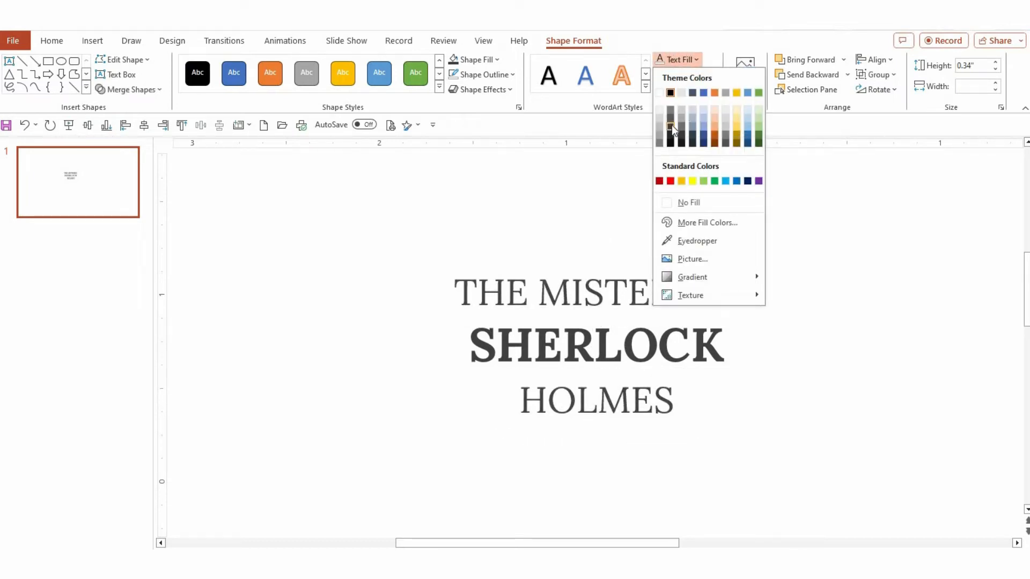
pyautogui.click(672, 124)
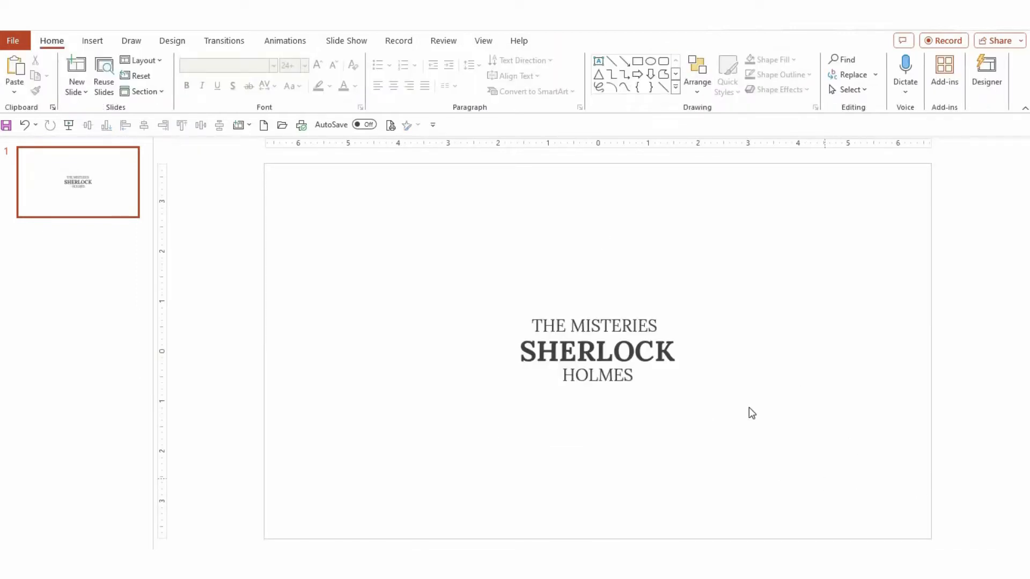
# Step: Paste the retro TV picture and the video onto the slide, and resize the video to about 5.4" by 4.07" over the TV screen
pyautogui.hotkey('ctrl', 'v')
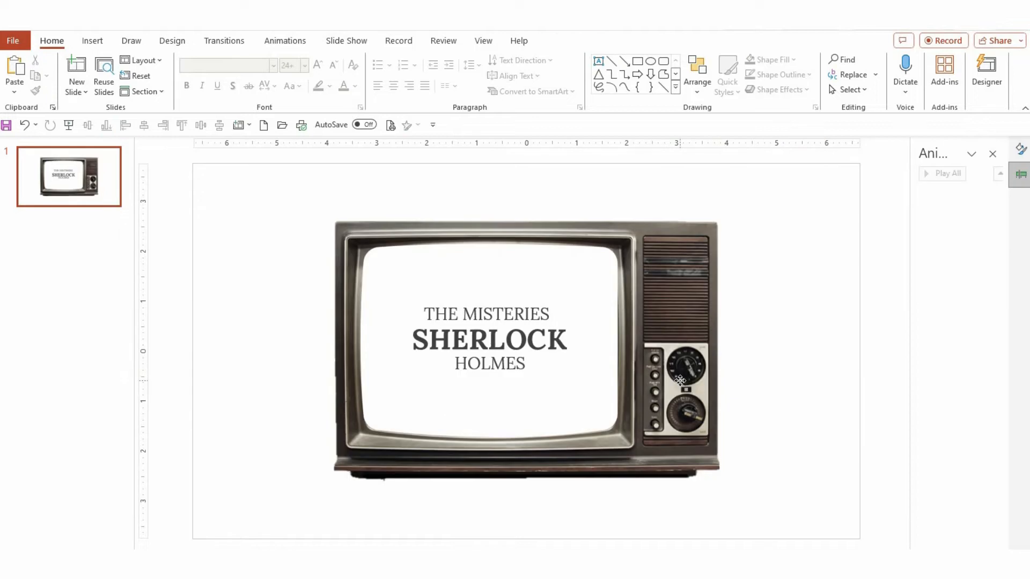
pyautogui.hotkey('ctrl', 'v')
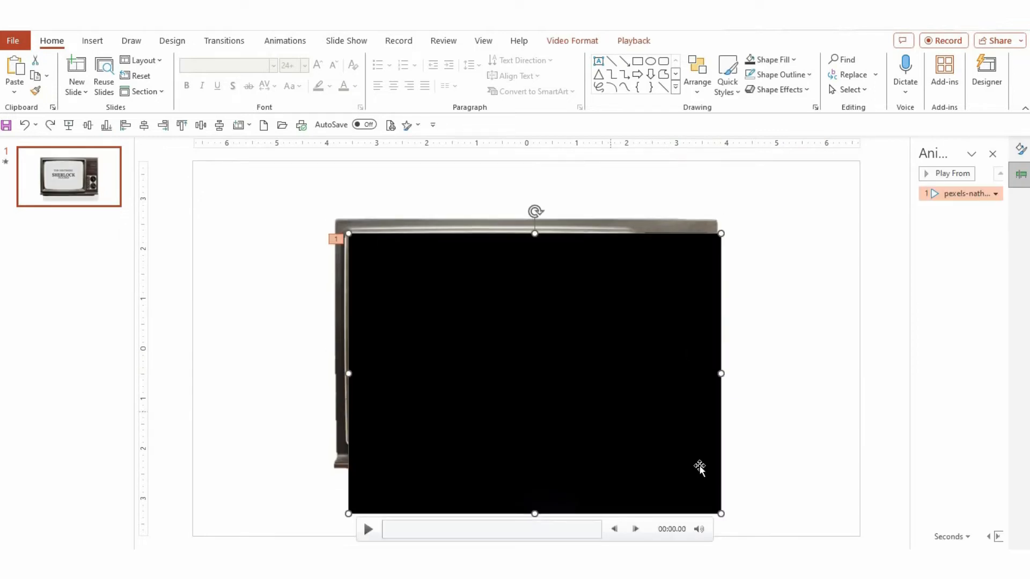
pyautogui.moveTo(721, 513); pyautogui.dragTo(619, 437)
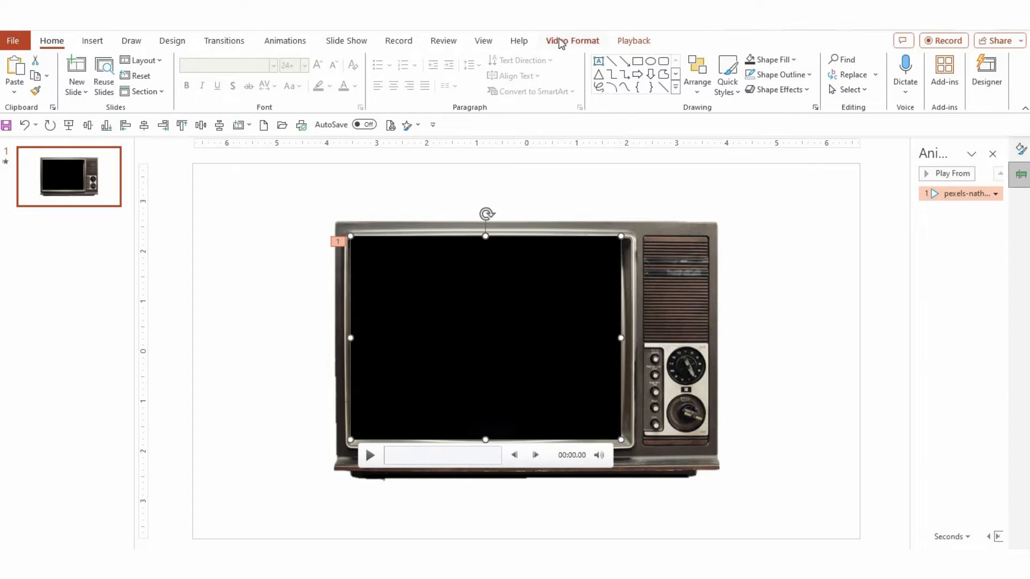
# Step: Send the video to the back, behind the TV and title, and set its playback to start automatically
pyautogui.click(559, 42)
pyautogui.click(580, 75)
pyautogui.click(563, 110)
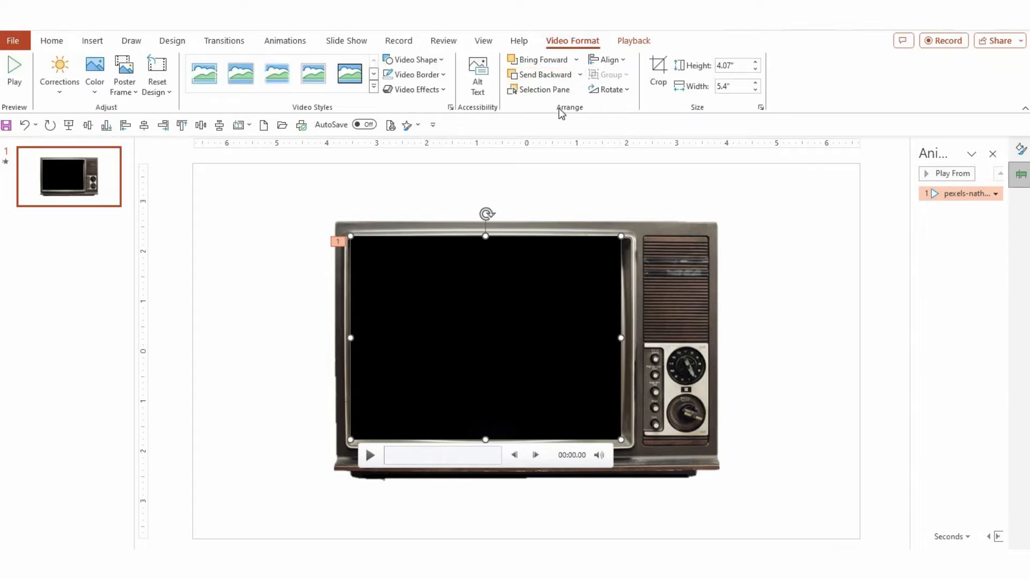
pyautogui.click(635, 42)
pyautogui.click(403, 61)
pyautogui.click(368, 90)
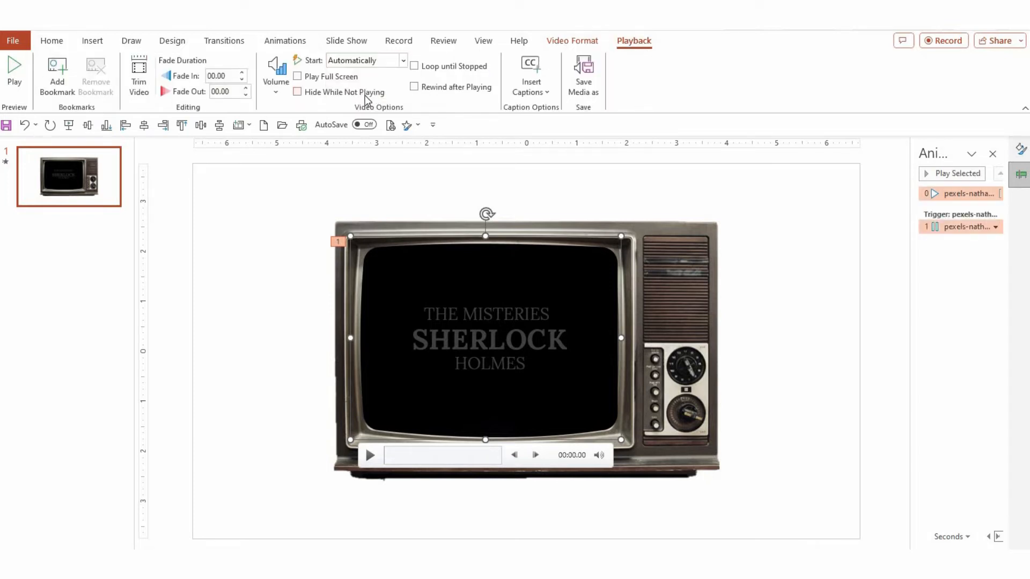
# Step: Select only the SHERLOCK shape inside the title group and apply the Color Pulse emphasis animation to it
pyautogui.click(554, 338)
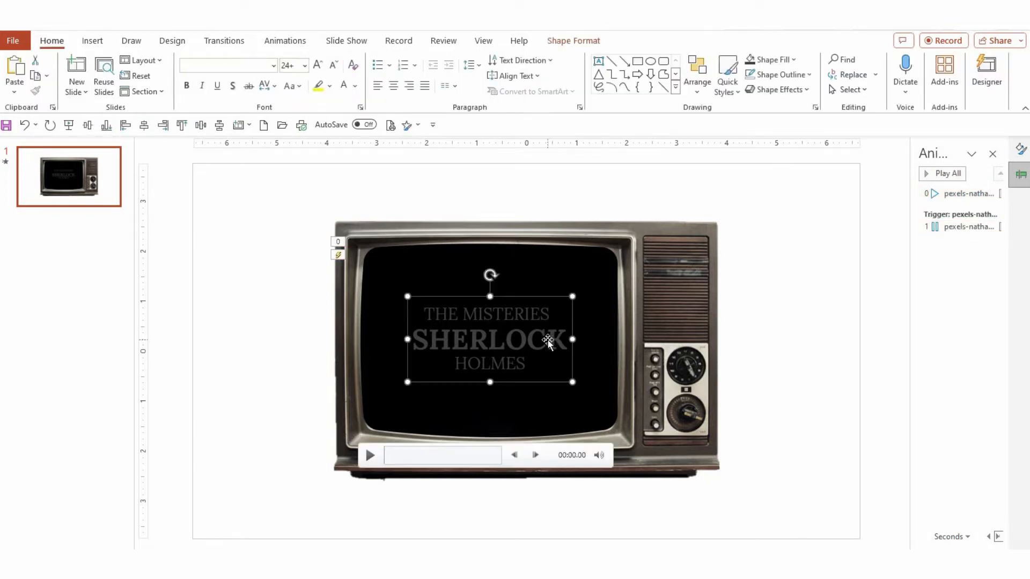
pyautogui.click(614, 365)
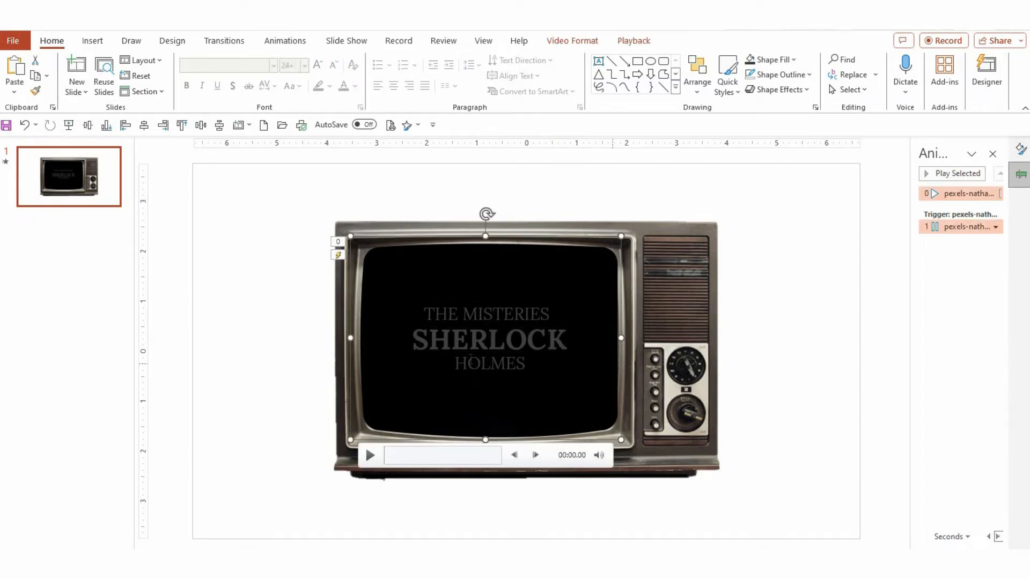
pyautogui.click(504, 350)
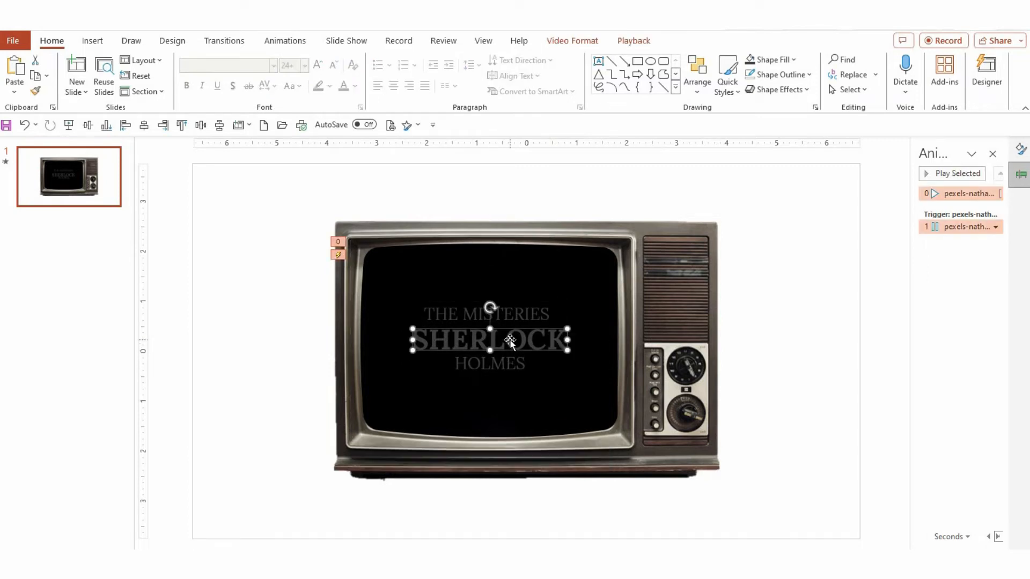
pyautogui.click(283, 40)
pyautogui.click(632, 86)
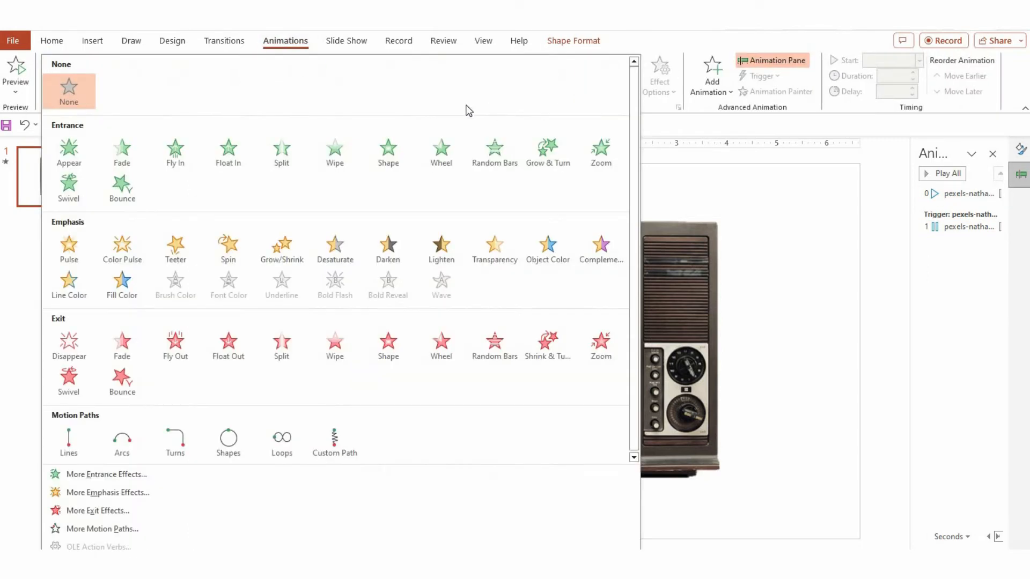
pyautogui.click(123, 247)
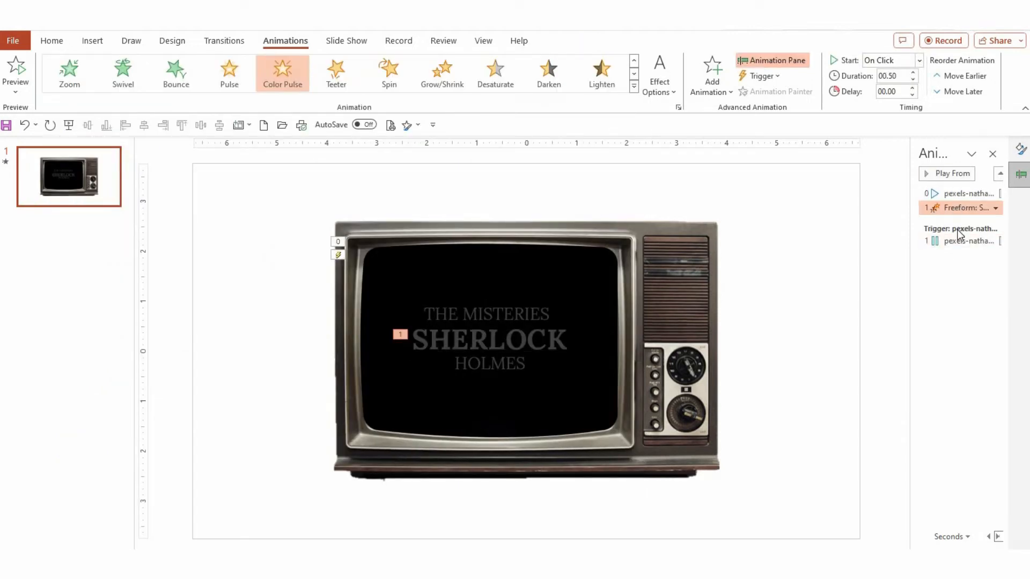
# Step: Remove the video's triggered pause animation from the slide's animation list
pyautogui.click(965, 241)
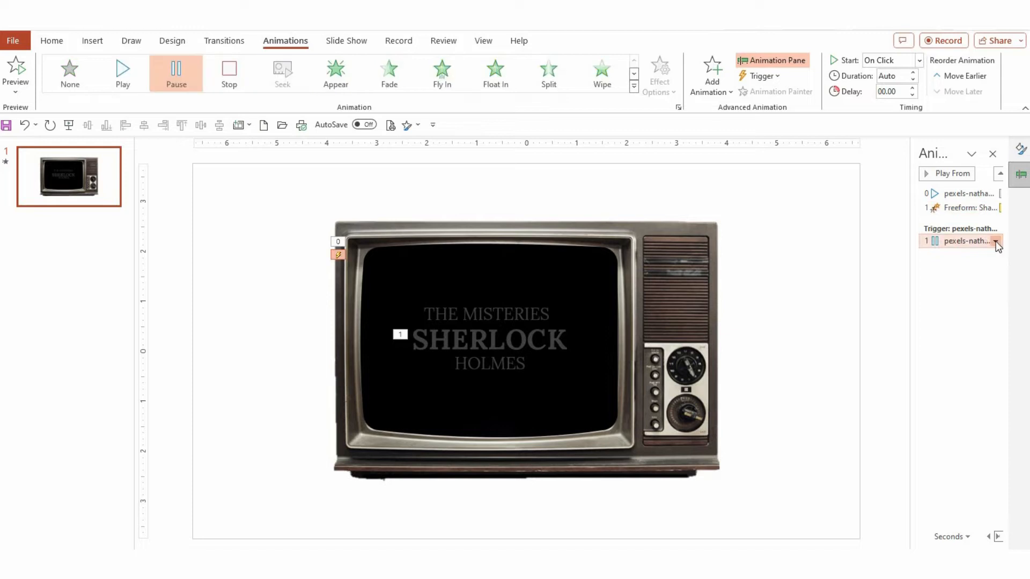
pyautogui.click(995, 241)
pyautogui.click(931, 348)
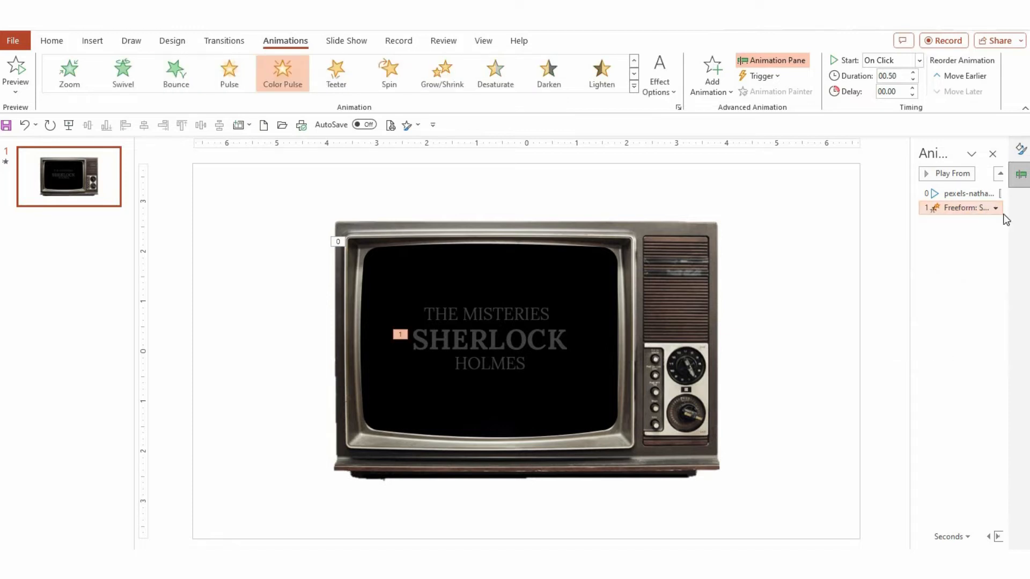
# Step: Set the SHERLOCK Color Pulse to start with the previous animation, last 0.2 seconds and repeat 3 times
pyautogui.click(995, 211)
pyautogui.click(945, 238)
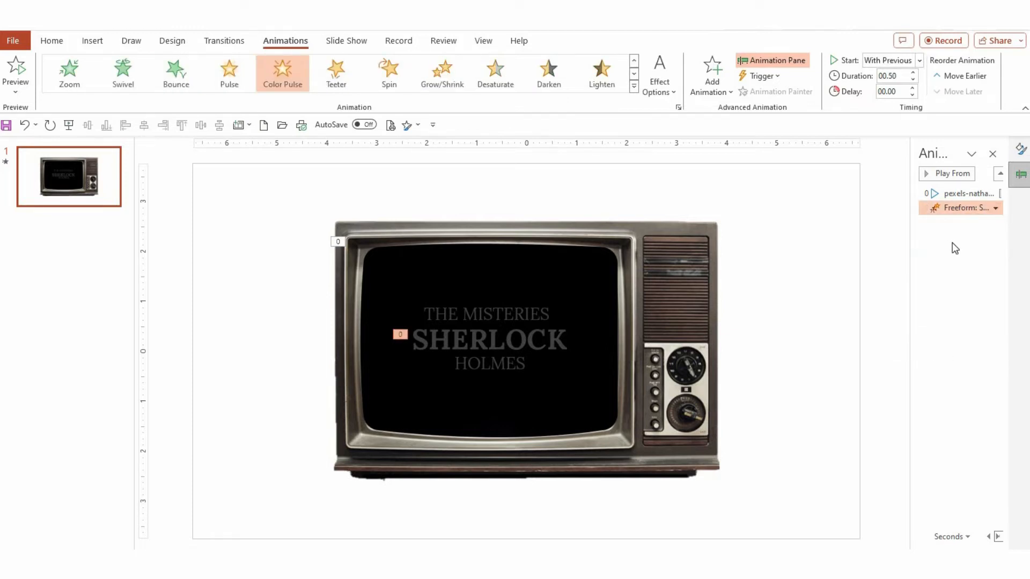
pyautogui.click(995, 209)
pyautogui.click(933, 268)
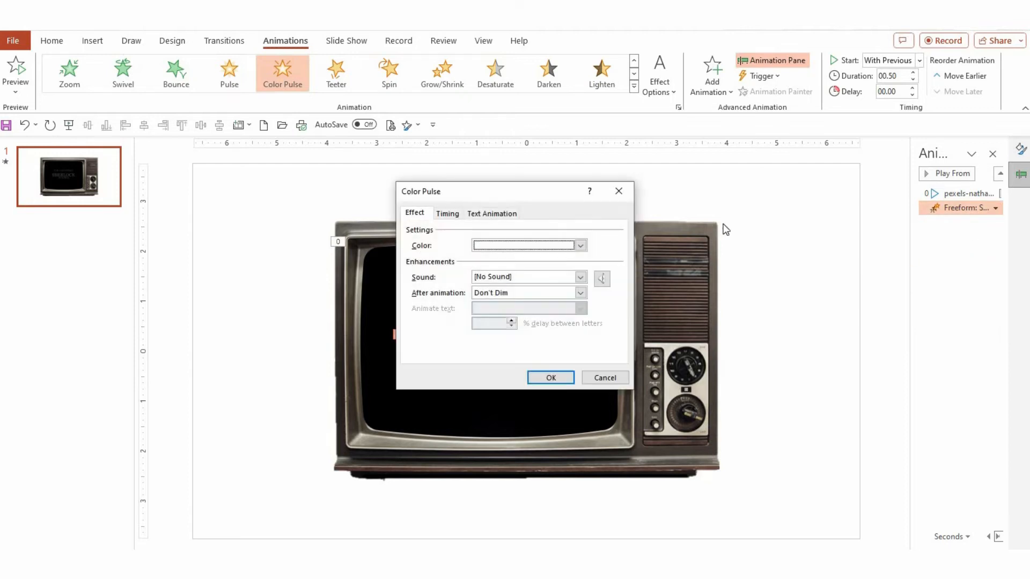
pyautogui.click(449, 214)
pyautogui.click(456, 263)
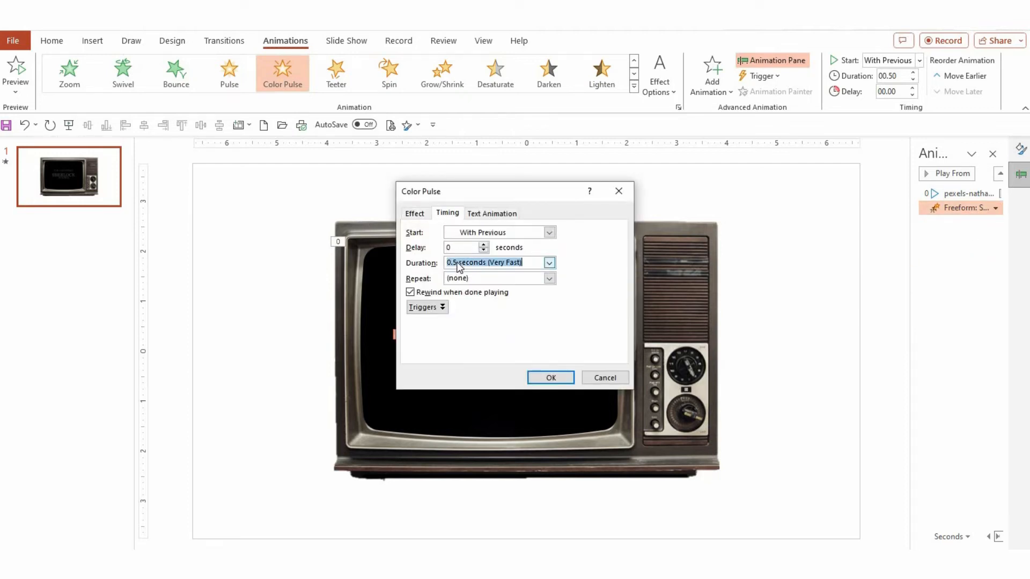
pyautogui.click(456, 262)
pyautogui.press('BackSpace')
pyautogui.write('2')
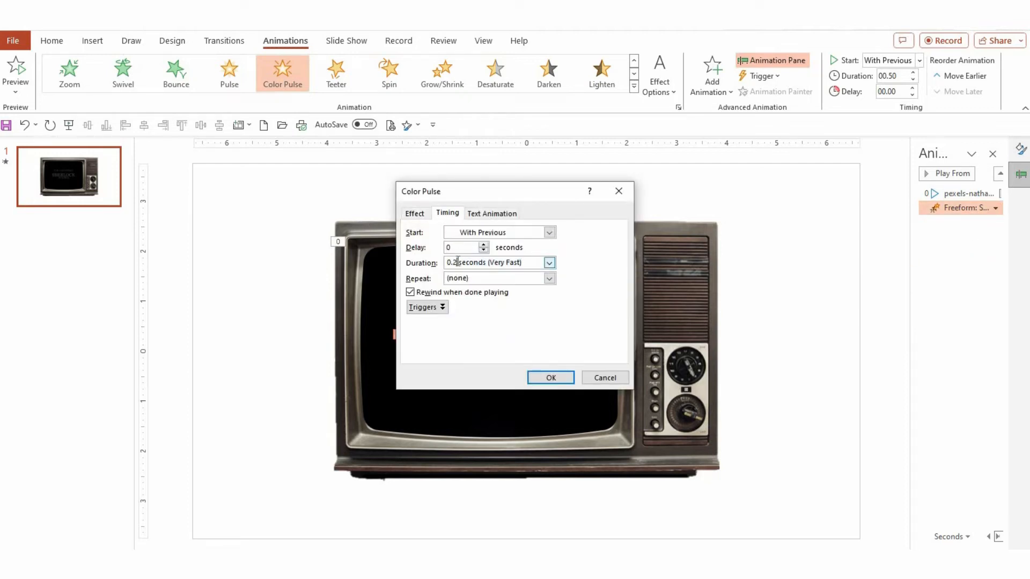
pyautogui.click(549, 278)
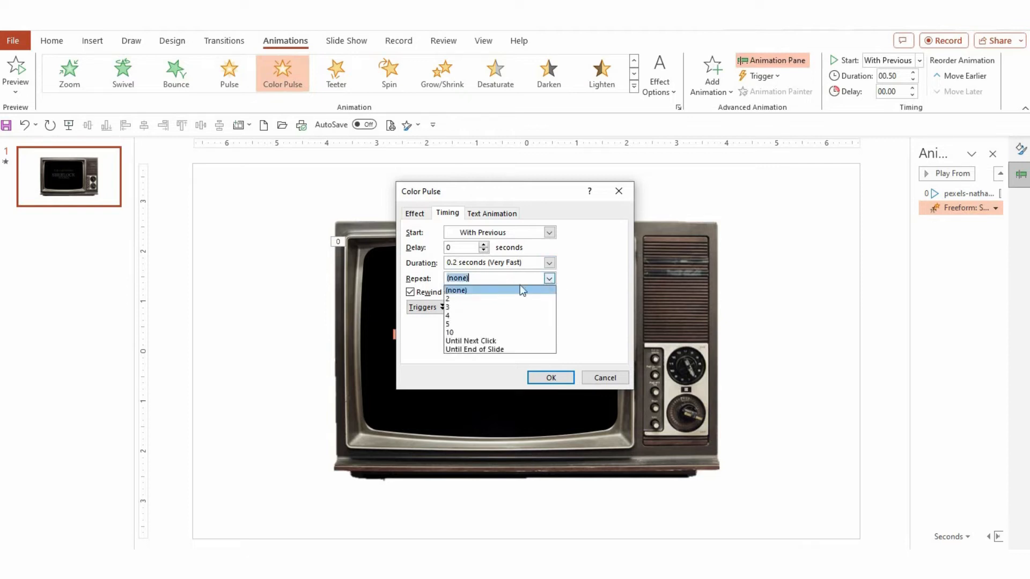
pyautogui.click(477, 311)
pyautogui.click(551, 378)
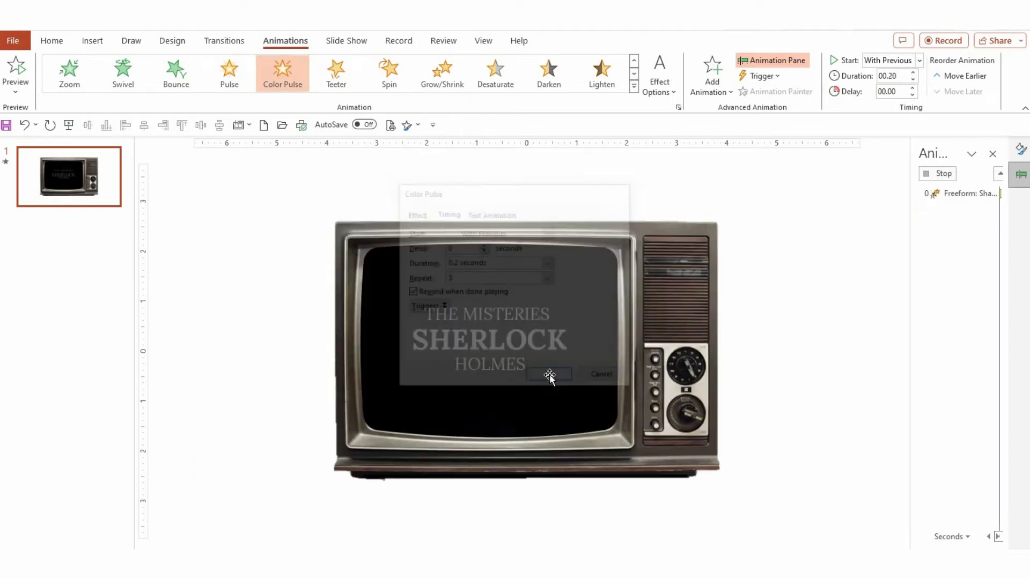
# Step: Set the first Color Pulse's delay to 0.2 seconds and its duration to 0.1 seconds
pyautogui.click(996, 210)
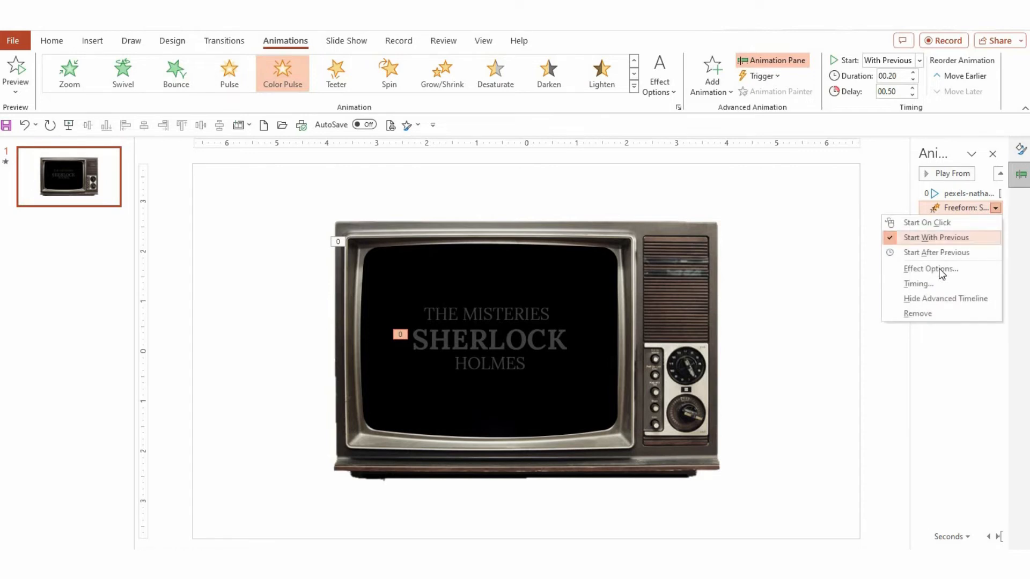
pyautogui.click(940, 267)
pyautogui.click(448, 214)
pyautogui.click(459, 248)
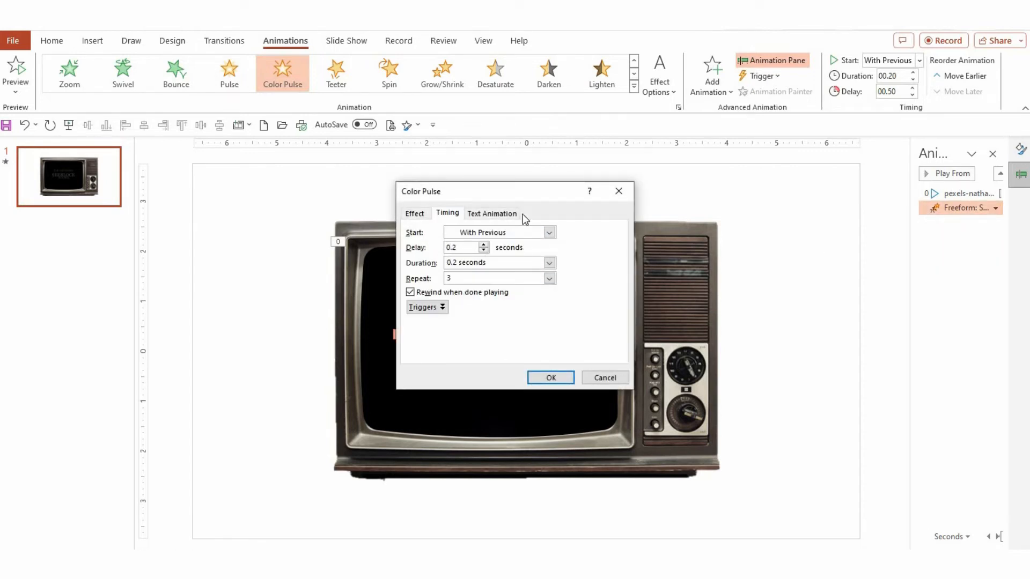
pyautogui.click(455, 262)
pyautogui.click(570, 380)
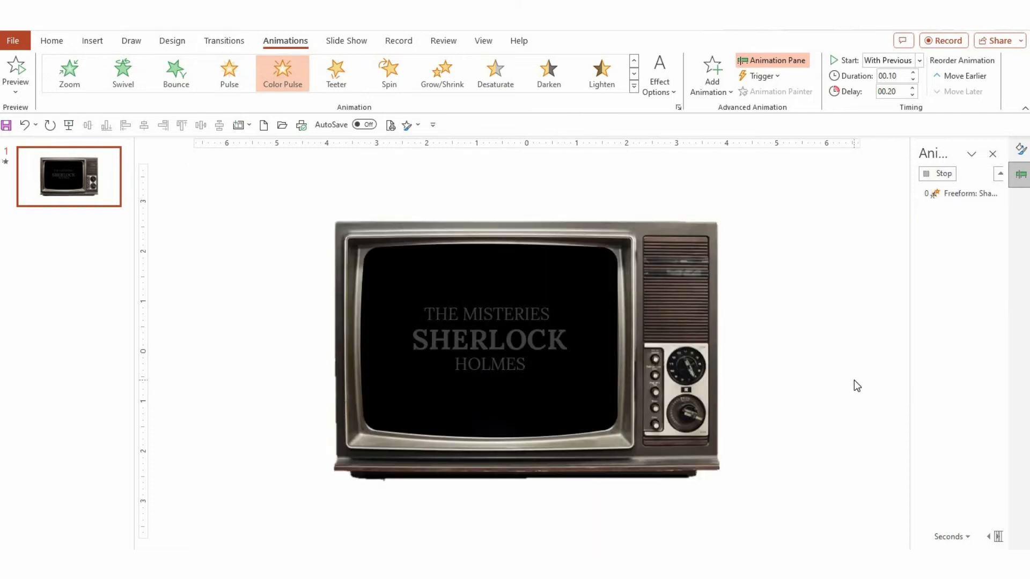
# Step: Add a second Color Pulse animation to the SHERLOCK shape and make it start with the previous animation
pyautogui.click(527, 340)
pyautogui.click(565, 350)
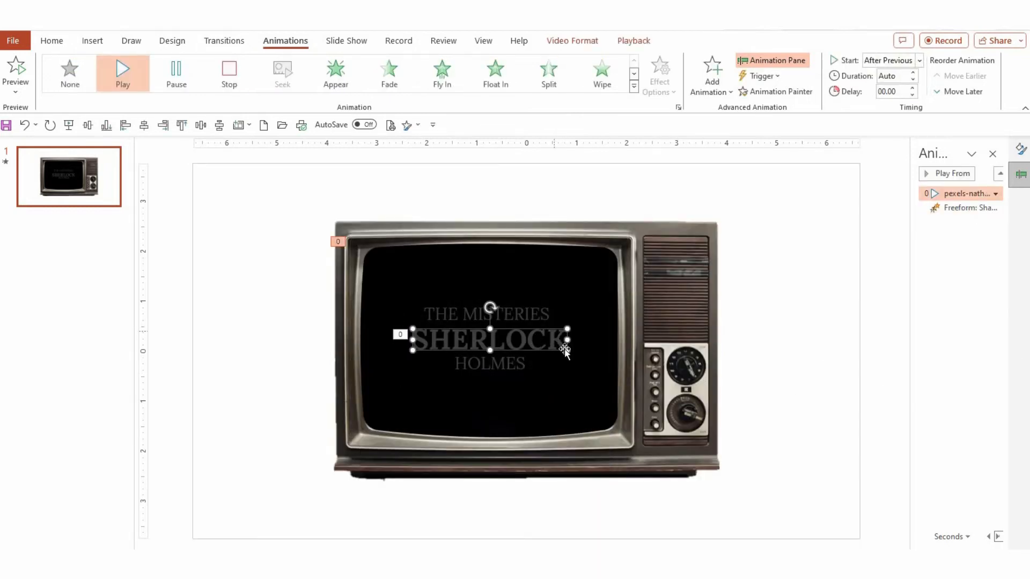
pyautogui.click(713, 86)
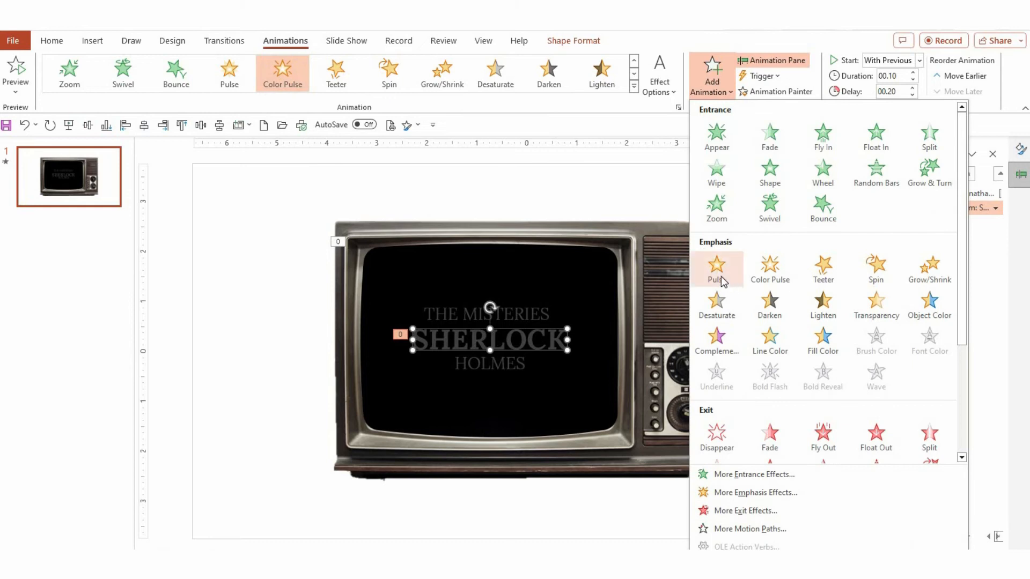
pyautogui.click(778, 284)
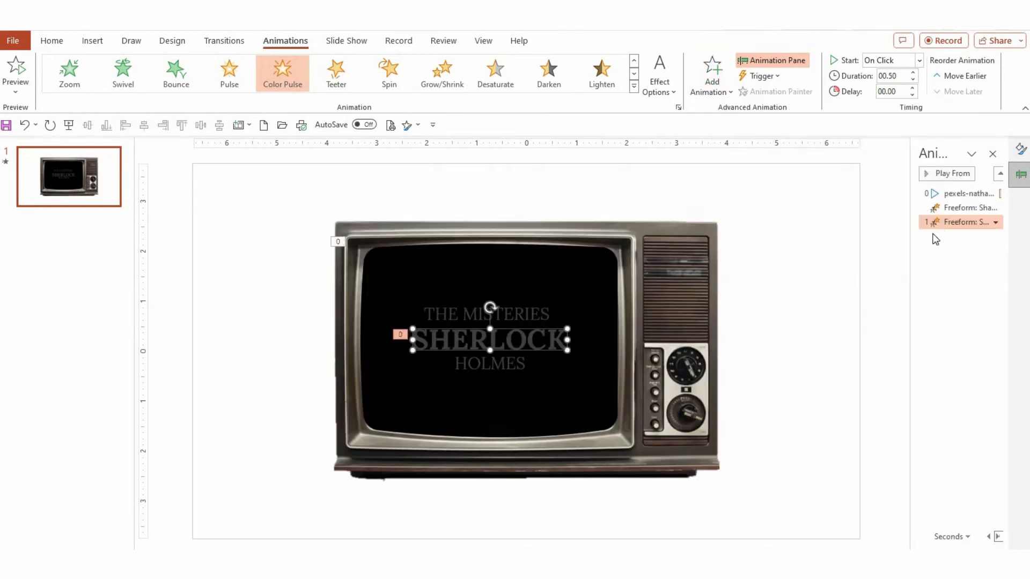
pyautogui.click(951, 222)
pyautogui.click(995, 222)
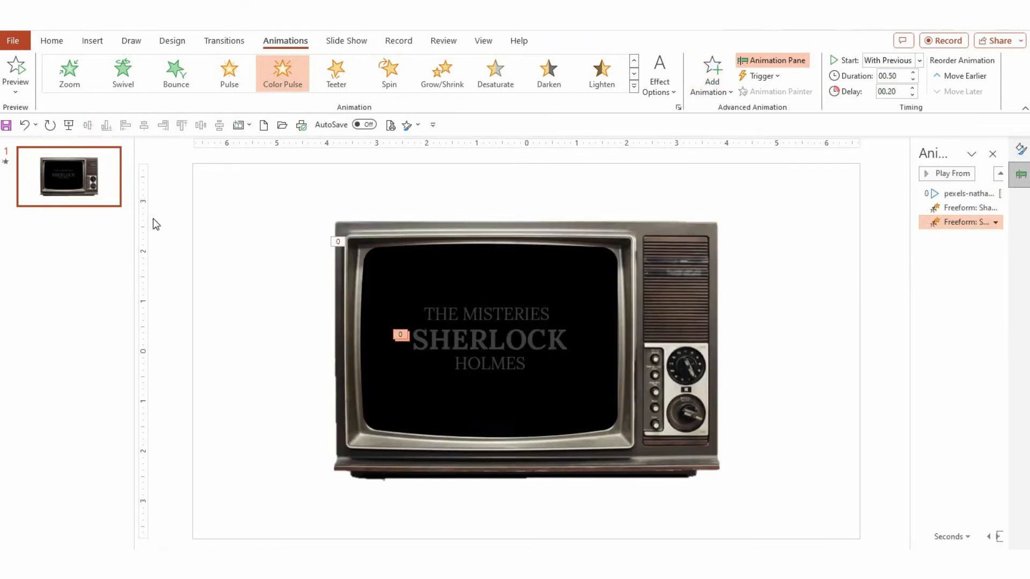
# Step: Give the second Color Pulse a delay of 1 second, a duration of 0.2 seconds and 2 repeats
pyautogui.click(447, 214)
pyautogui.click(461, 248)
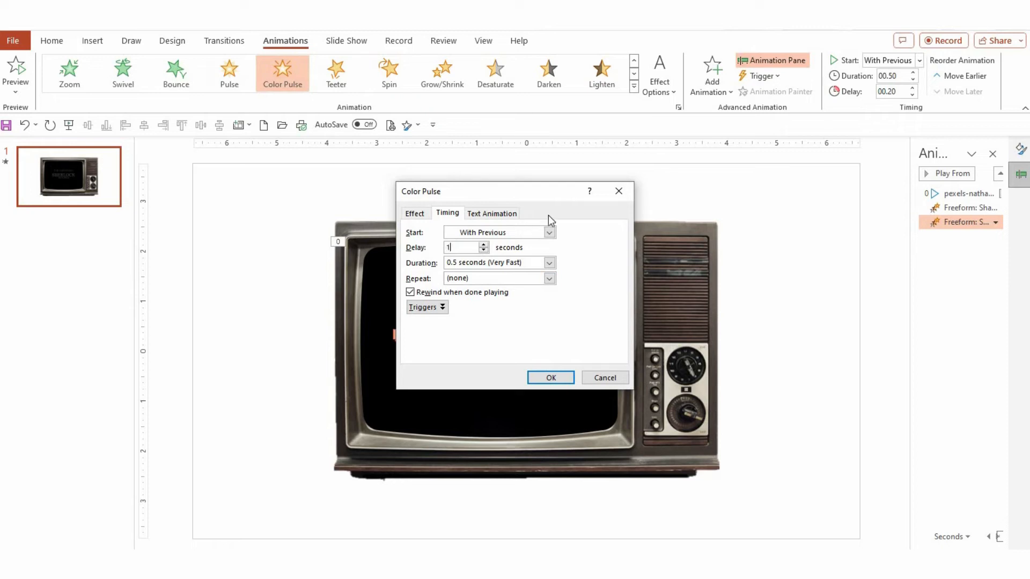
pyautogui.click(456, 263)
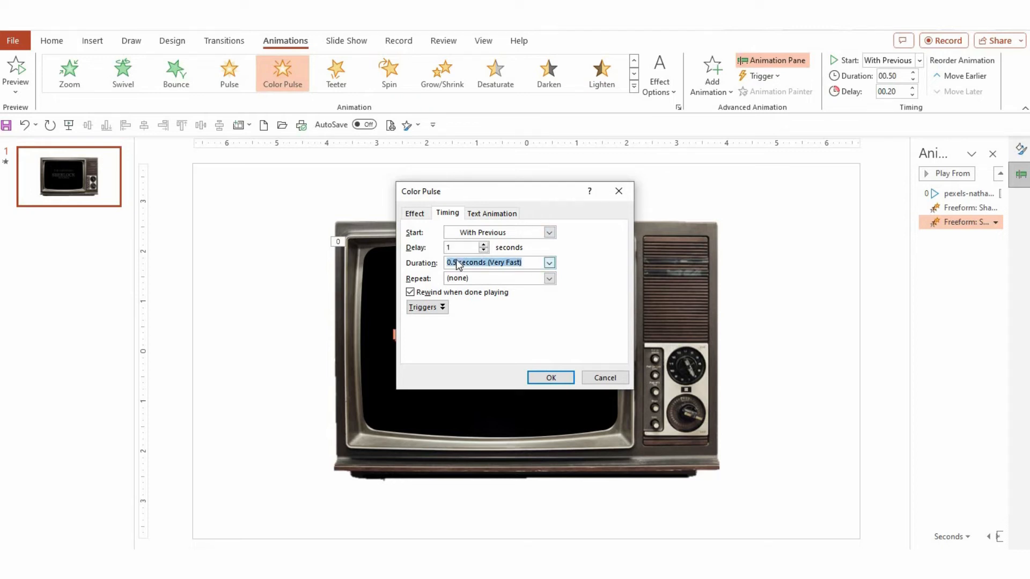
pyautogui.click(457, 261)
pyautogui.click(549, 278)
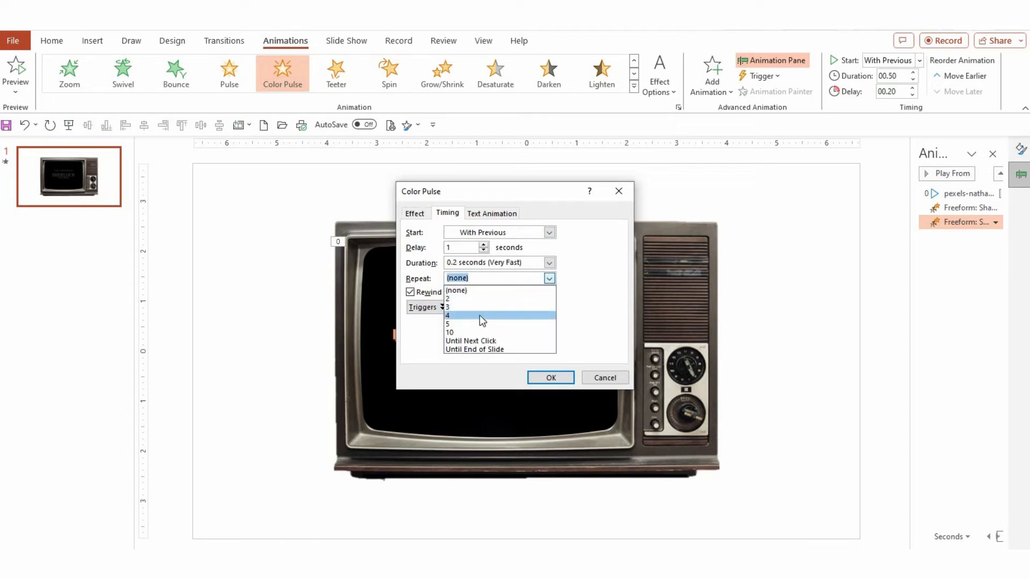
pyautogui.click(480, 299)
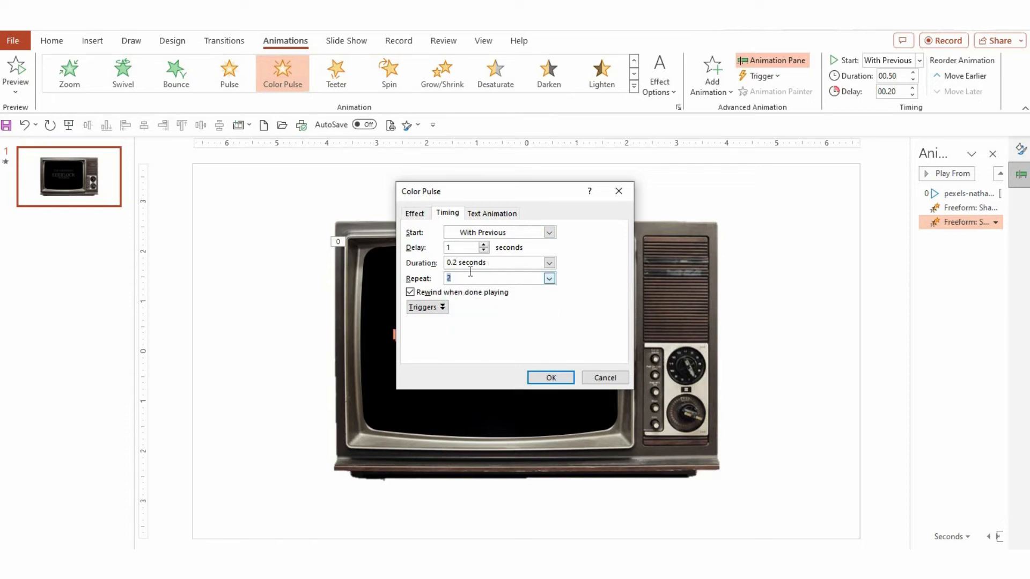
pyautogui.click(551, 378)
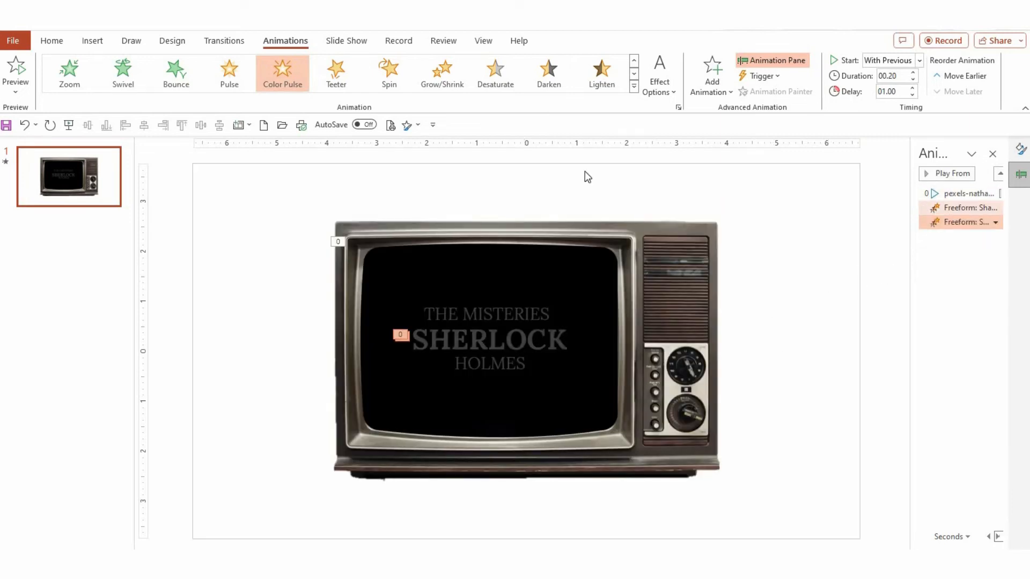
# Step: Add a third Color Pulse animation to the SHERLOCK shape and open its timing settings
pyautogui.click(716, 79)
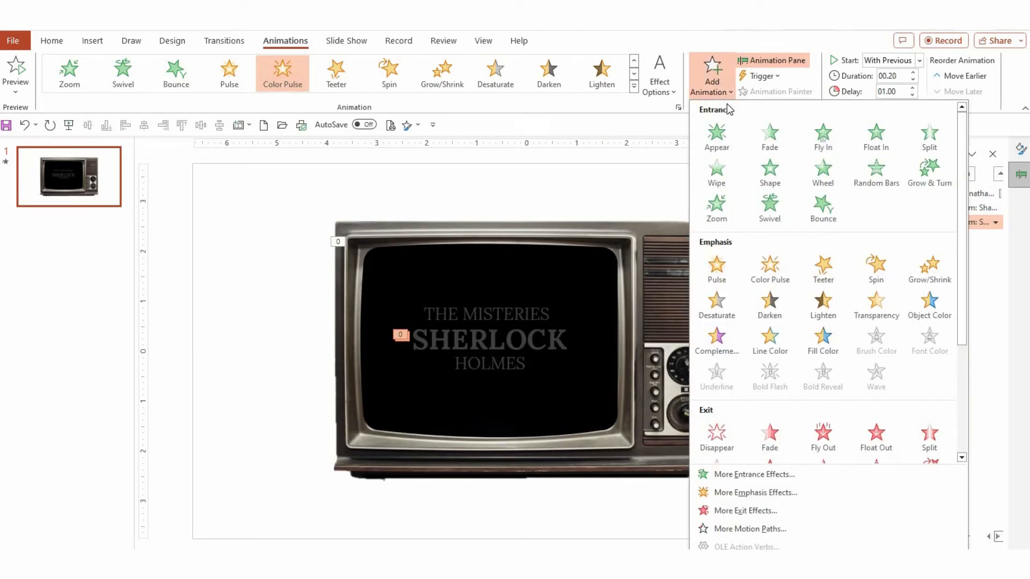
pyautogui.click(780, 281)
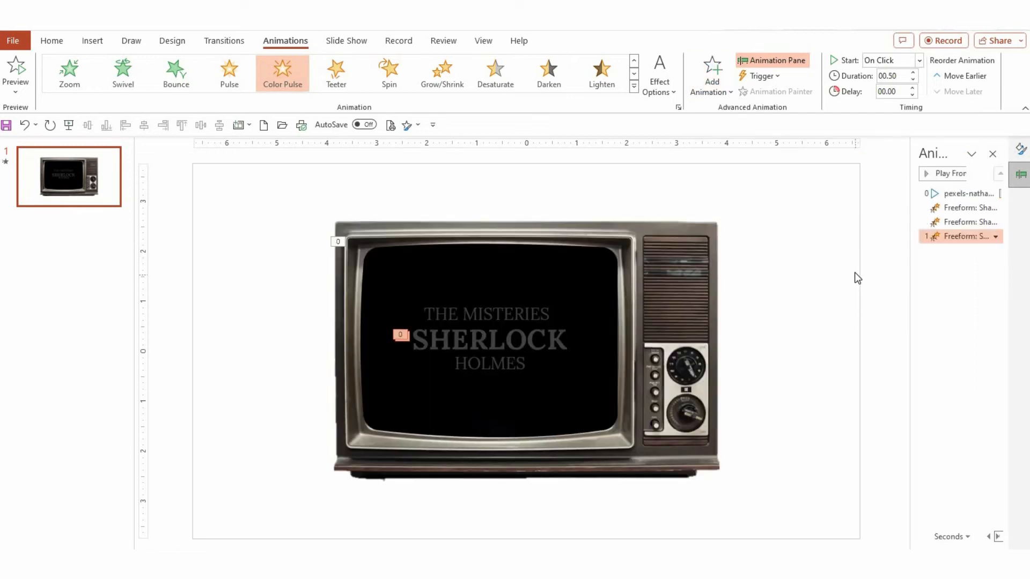
pyautogui.click(995, 237)
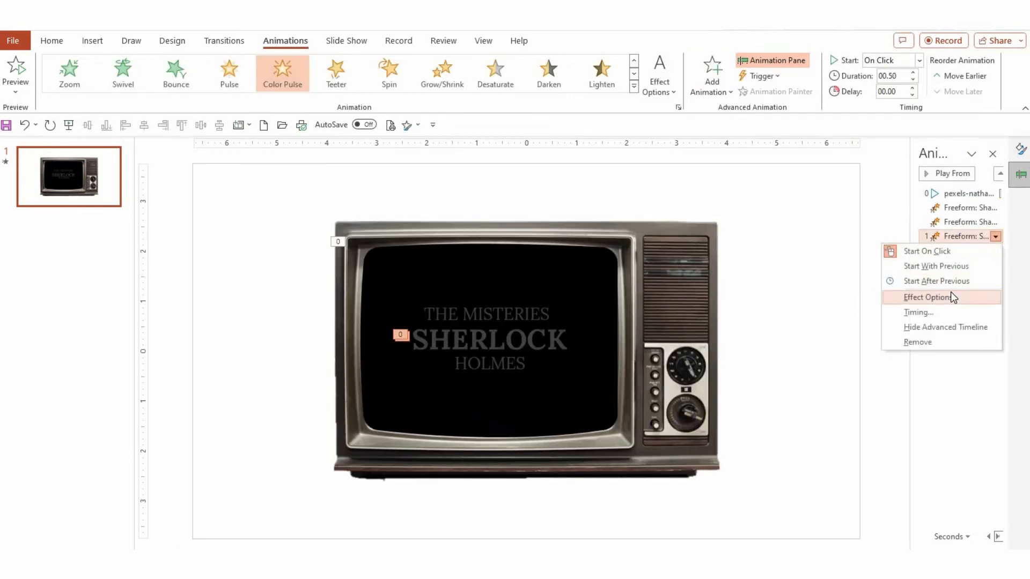
pyautogui.click(950, 293)
pyautogui.click(448, 213)
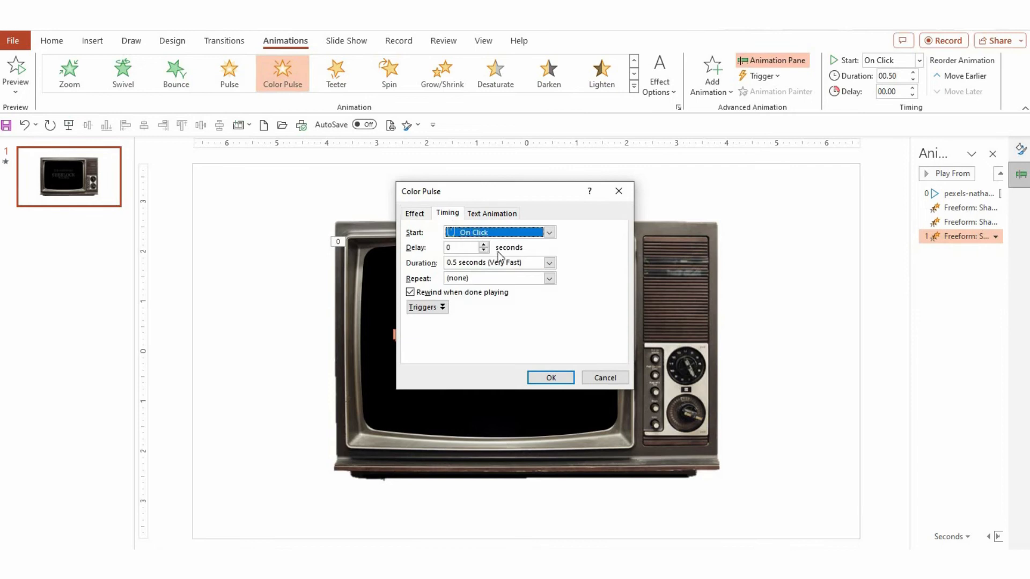
# Step: Give the third Color Pulse a 1.5-second delay, 0.2-second duration and 3 repeats, and make it start with the previous animation
pyautogui.click(457, 248)
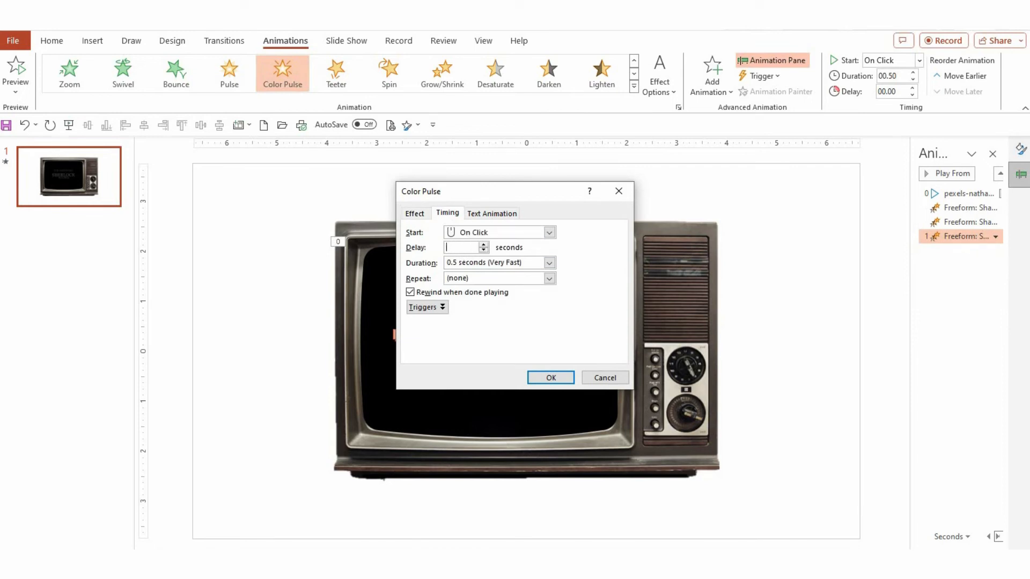
pyautogui.click(458, 264)
pyautogui.click(456, 262)
pyautogui.press('BackSpace')
pyautogui.write('2')
pyautogui.click(549, 278)
pyautogui.click(461, 307)
pyautogui.click(551, 376)
pyautogui.click(995, 236)
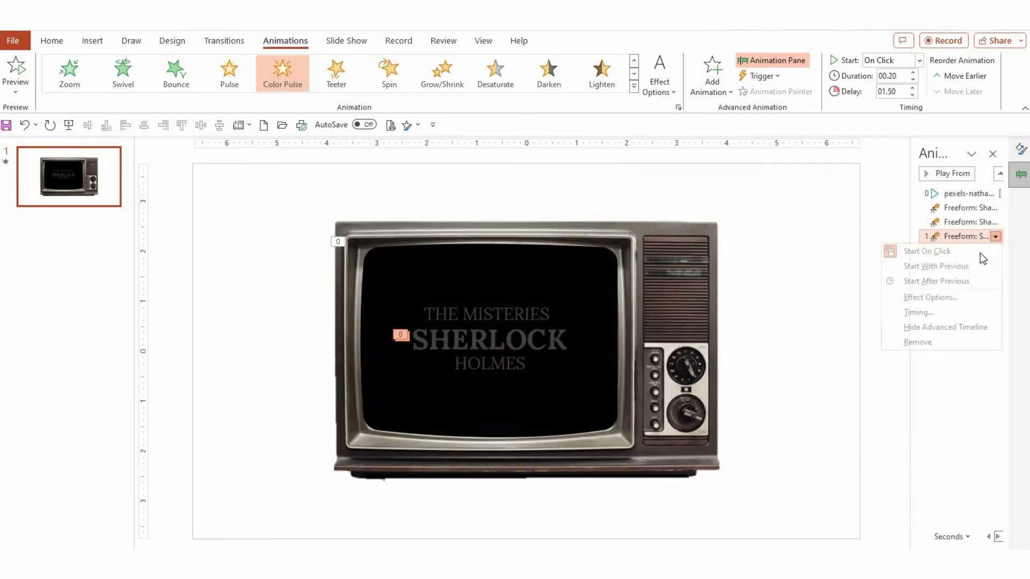
pyautogui.click(947, 269)
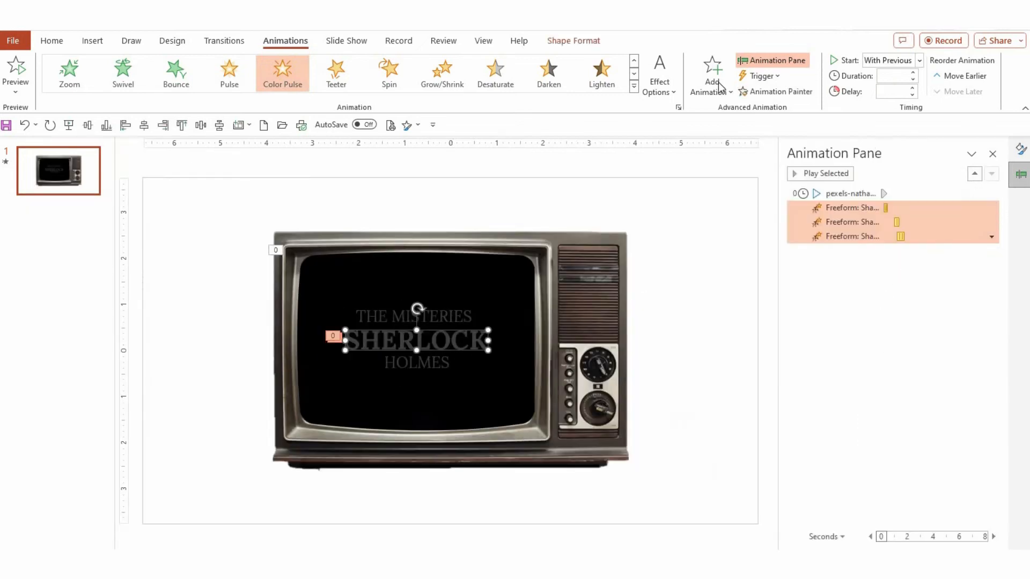
# Step: Add a fourth Color Pulse animation to the SHERLOCK shape and make it start with the previous animation
pyautogui.click(718, 87)
pyautogui.click(772, 281)
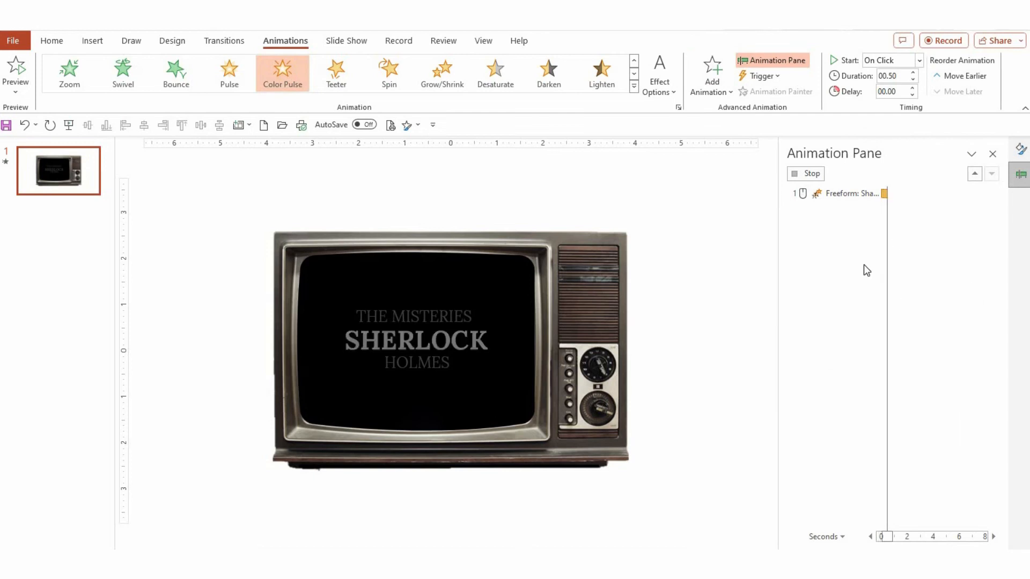
pyautogui.click(919, 252)
pyautogui.click(992, 251)
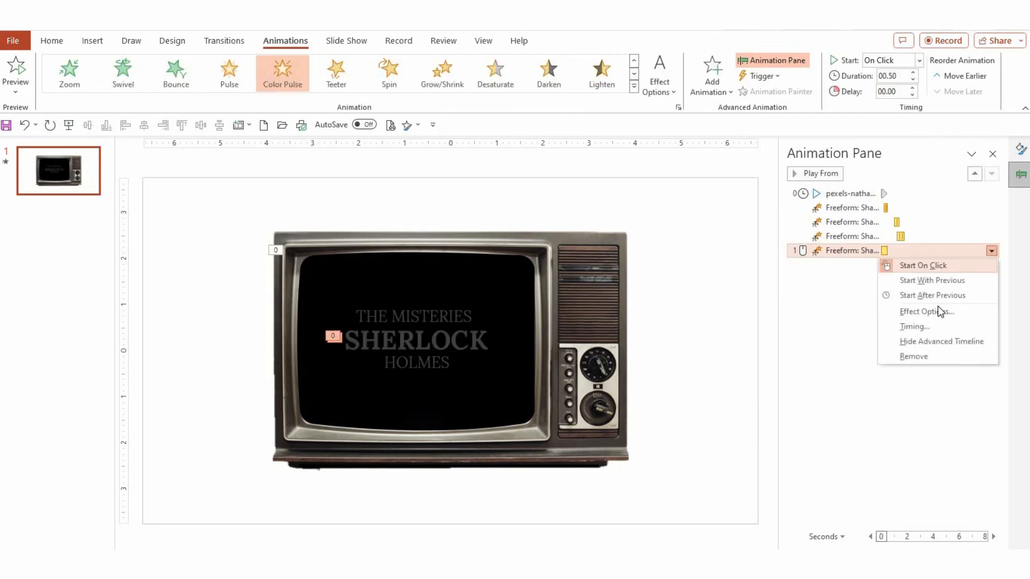
pyautogui.click(944, 282)
# Step: Give the fourth Color Pulse a duration of 0.2 seconds, 2 repeats and a delay of 1.5 seconds
pyautogui.click(991, 251)
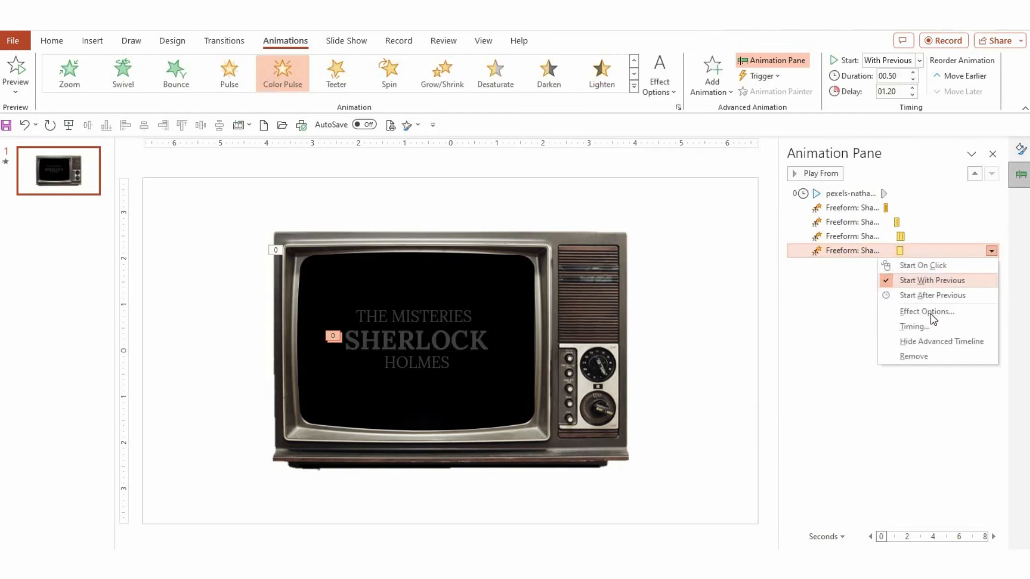
pyautogui.click(911, 308)
pyautogui.click(447, 214)
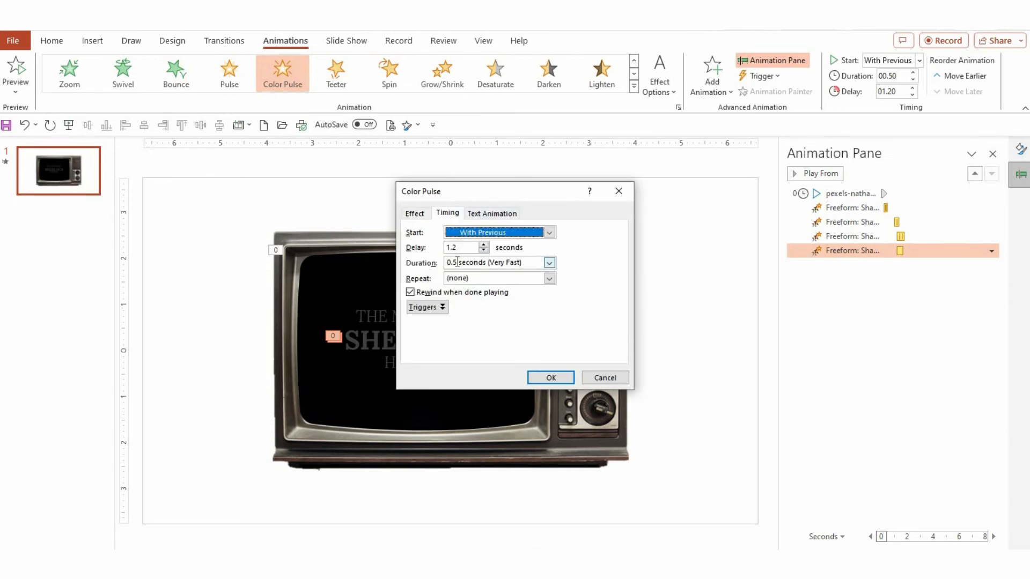
pyautogui.click(457, 262)
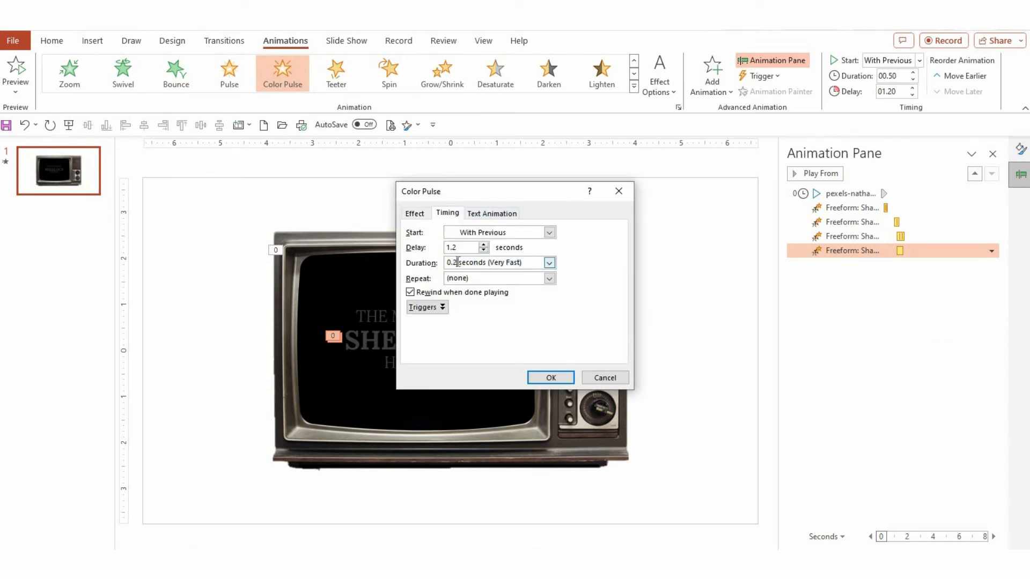
pyautogui.click(549, 278)
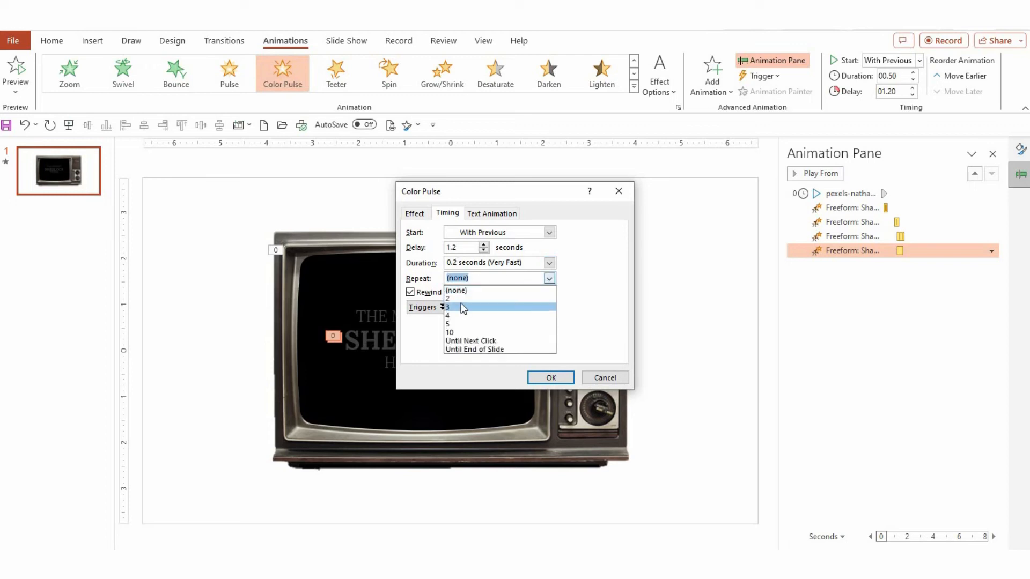
pyautogui.click(459, 297)
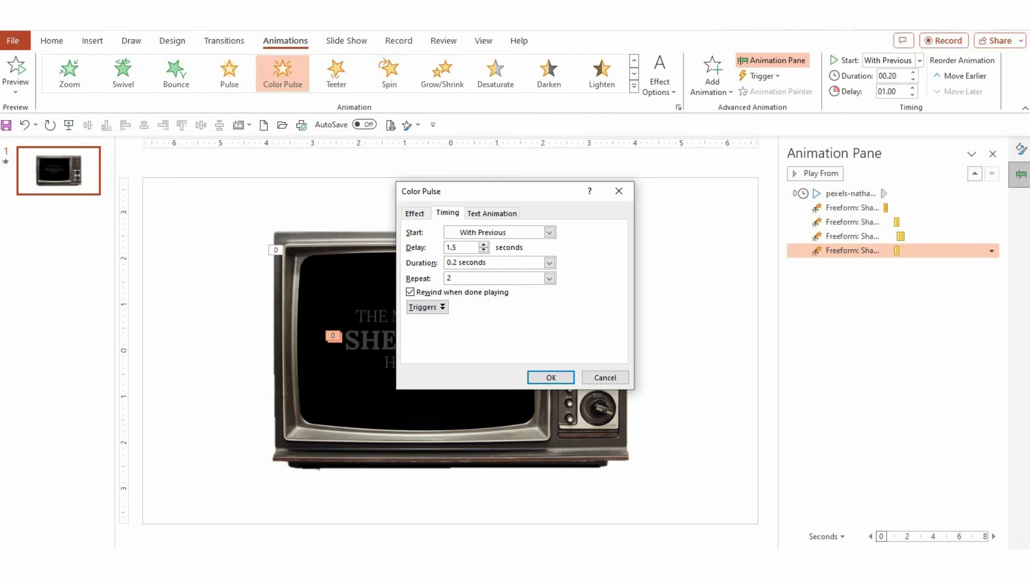
pyautogui.press('Return')
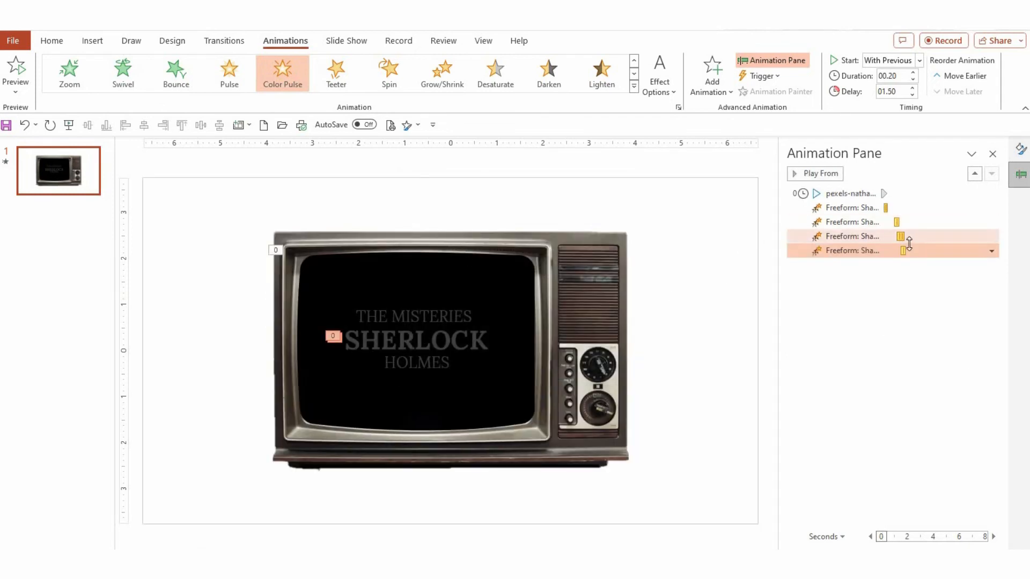
# Step: Set the third Color Pulse animation of the SHERLOCK shape to repeat 2 times
pyautogui.click(911, 236)
pyautogui.click(991, 237)
pyautogui.click(703, 277)
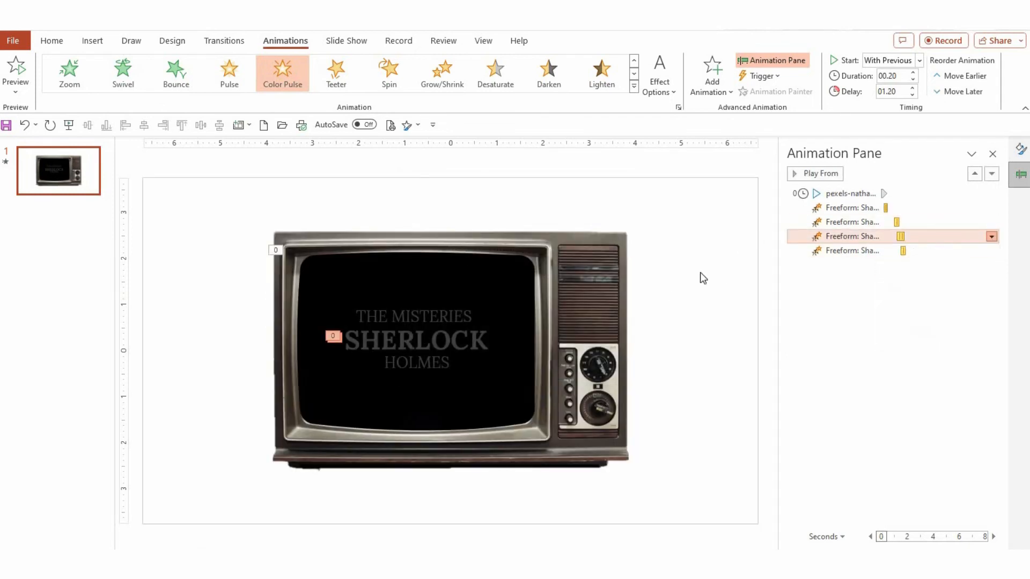
pyautogui.click(447, 213)
pyautogui.click(476, 278)
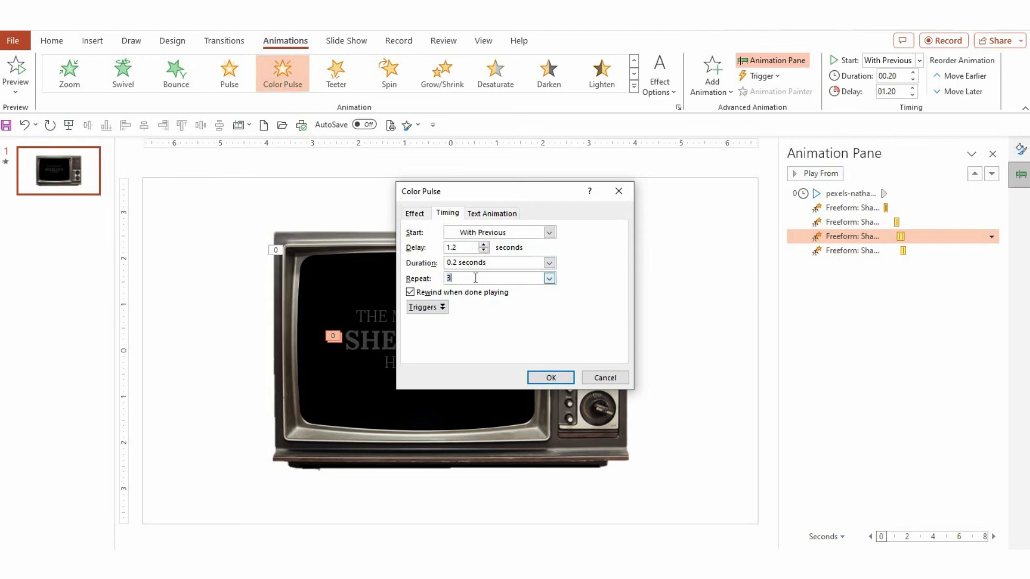
pyautogui.click(549, 278)
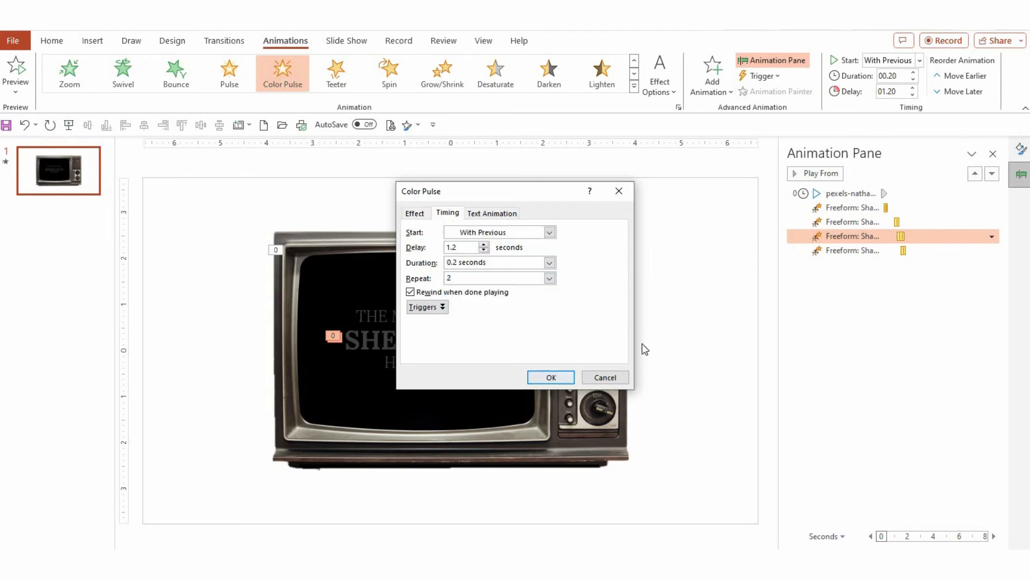
pyautogui.press('Return')
# Step: Recolor the video on the TV screen in grayscale tones, fine-tune its contrast and preview it
pyautogui.click(501, 276)
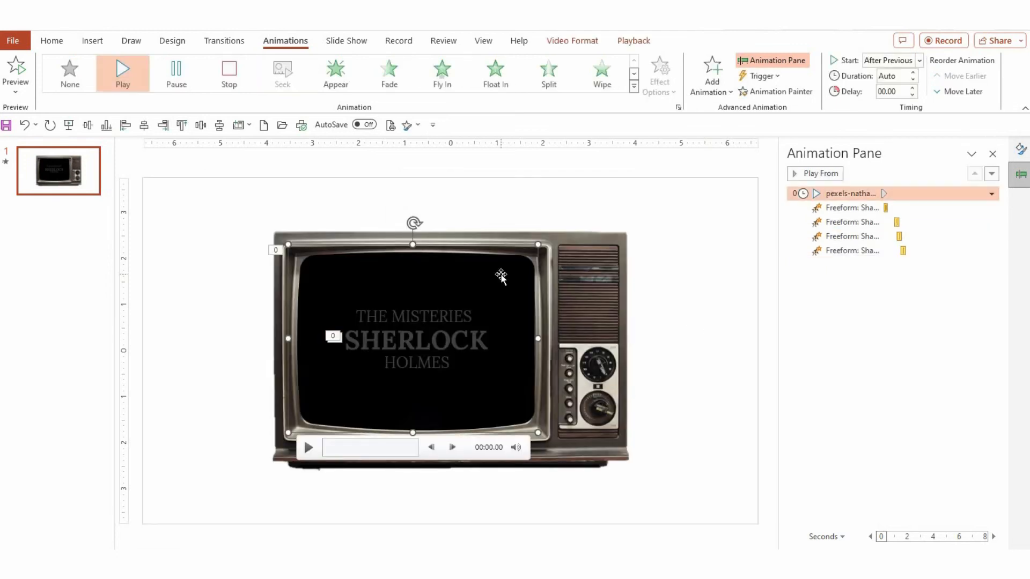
pyautogui.rightClick(501, 284)
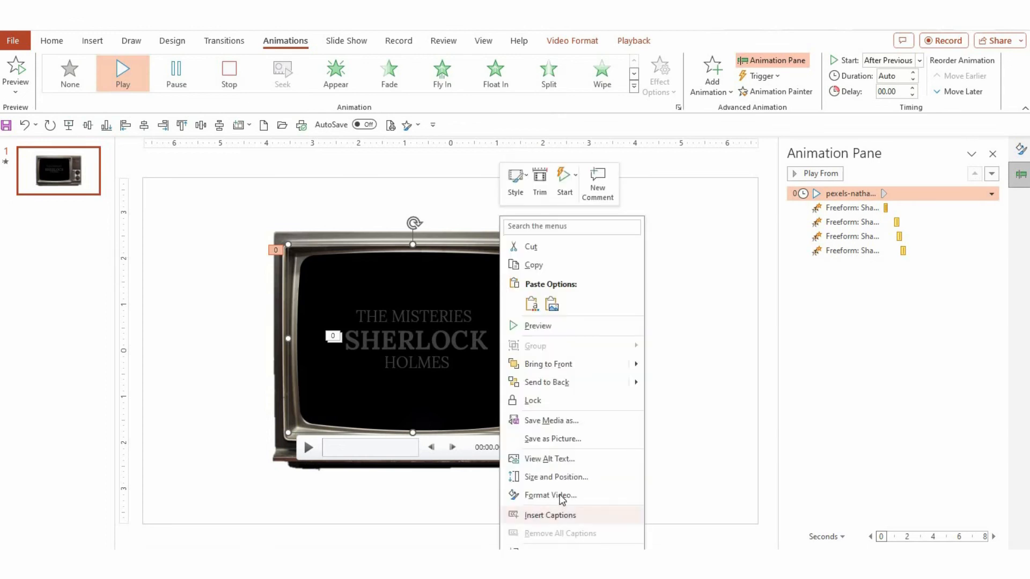
pyautogui.click(556, 495)
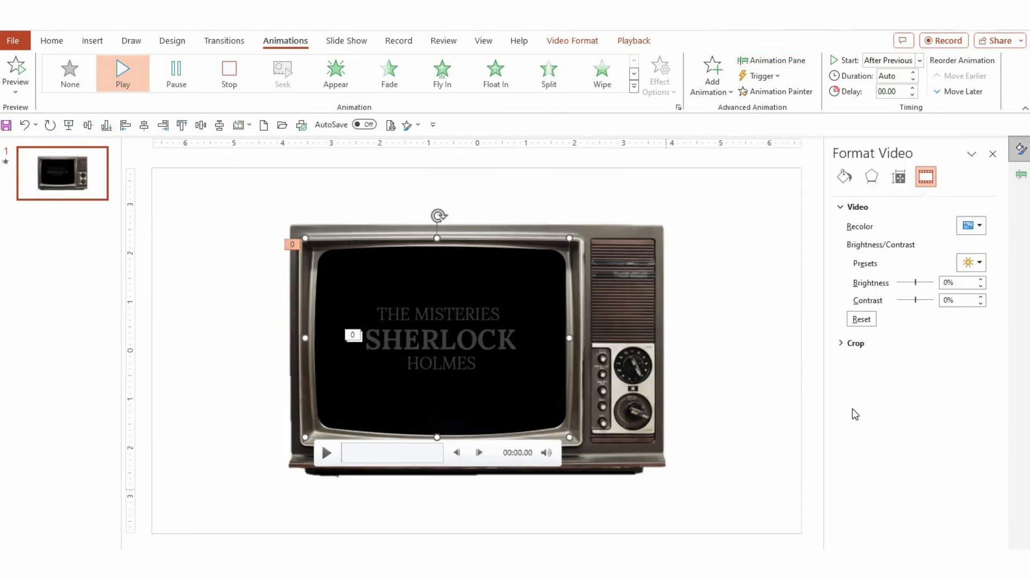
pyautogui.click(981, 227)
pyautogui.click(791, 251)
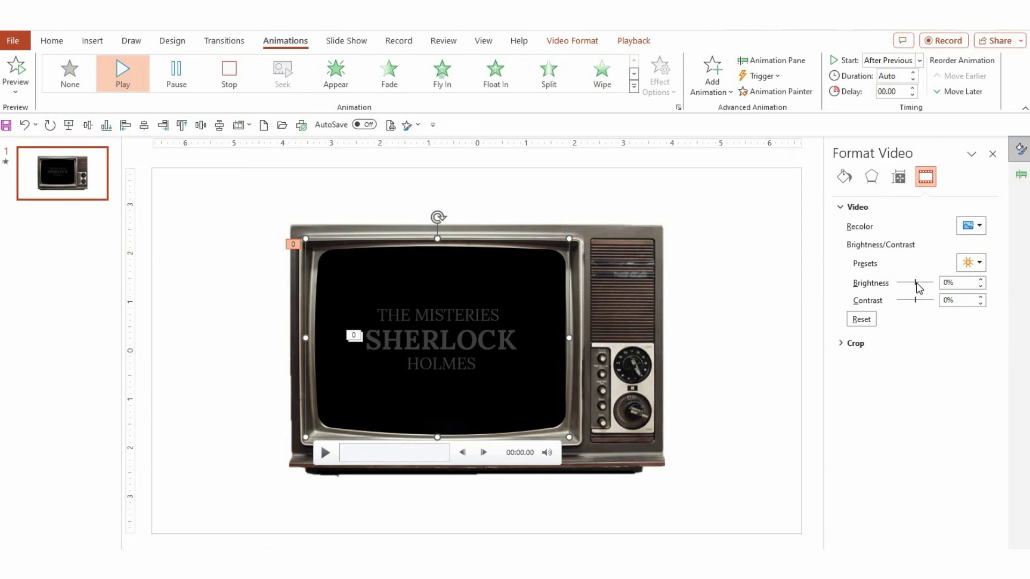
pyautogui.moveTo(918, 298); pyautogui.dragTo(920, 299)
pyautogui.click(324, 453)
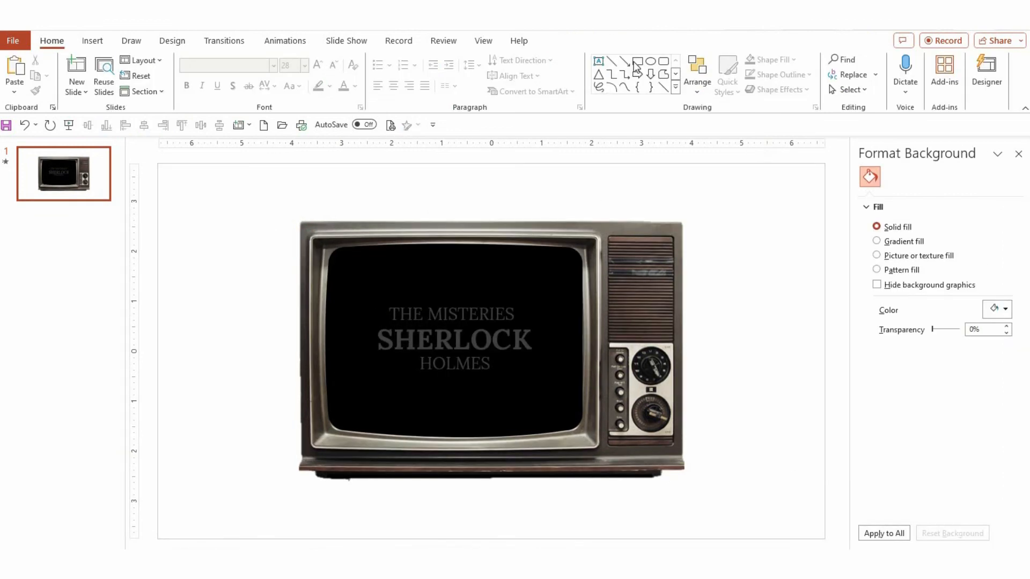
# Step: Draw a rectangle covering the whole 13.33 by 7.5 inch slide and send it to the back behind the TV
pyautogui.click(636, 61)
pyautogui.moveTo(157, 163)
pyautogui.mouseDown()
pyautogui.moveTo(749, 478)
pyautogui.moveTo(824, 538)
pyautogui.mouseUp()
pyautogui.click(475, 59)
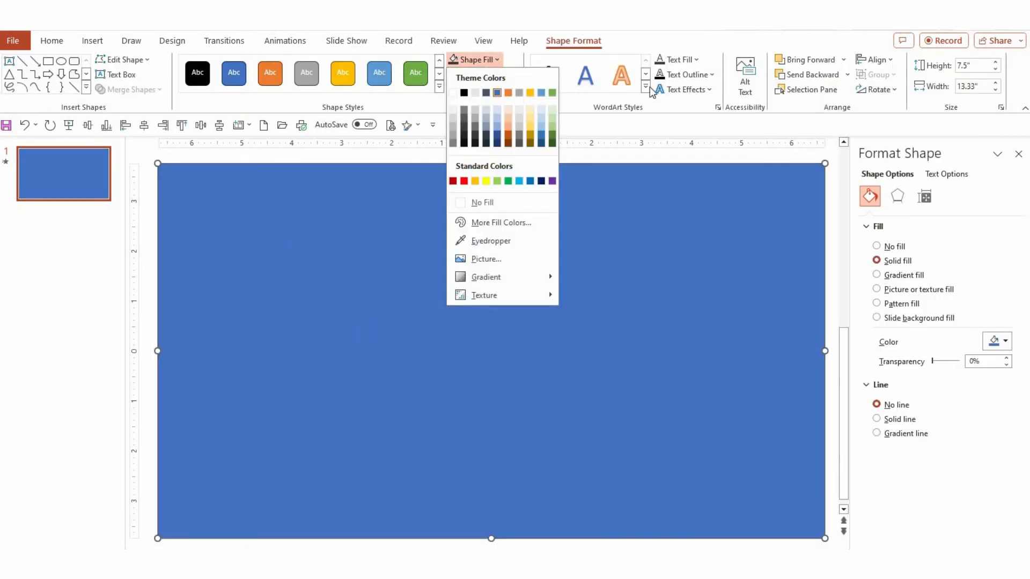
pyautogui.click(701, 155)
pyautogui.click(847, 75)
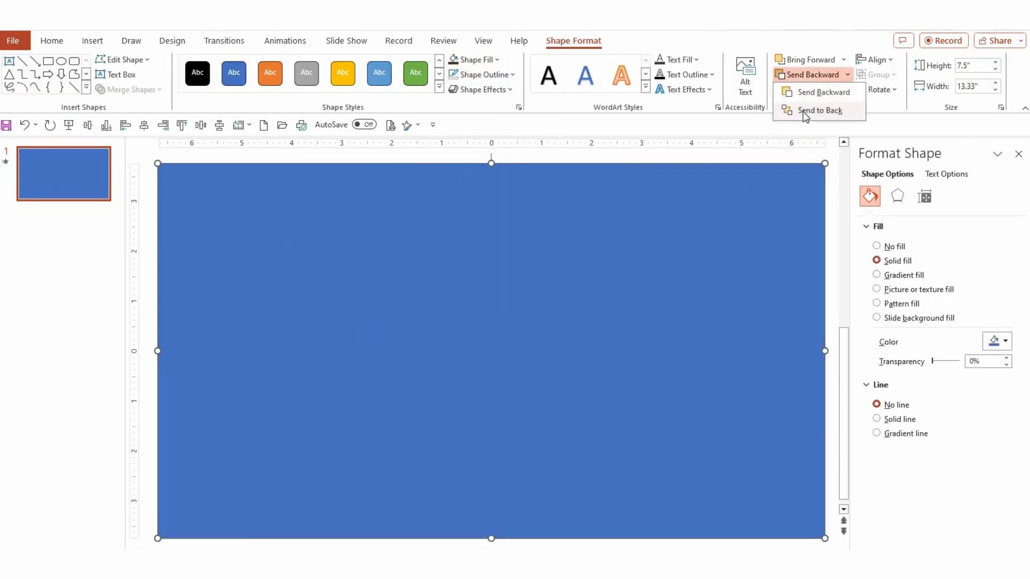
pyautogui.click(806, 112)
# Step: Give the background rectangle a linear red-to-black gradient fill and adjust the position of its middle gradient stop
pyautogui.click(903, 276)
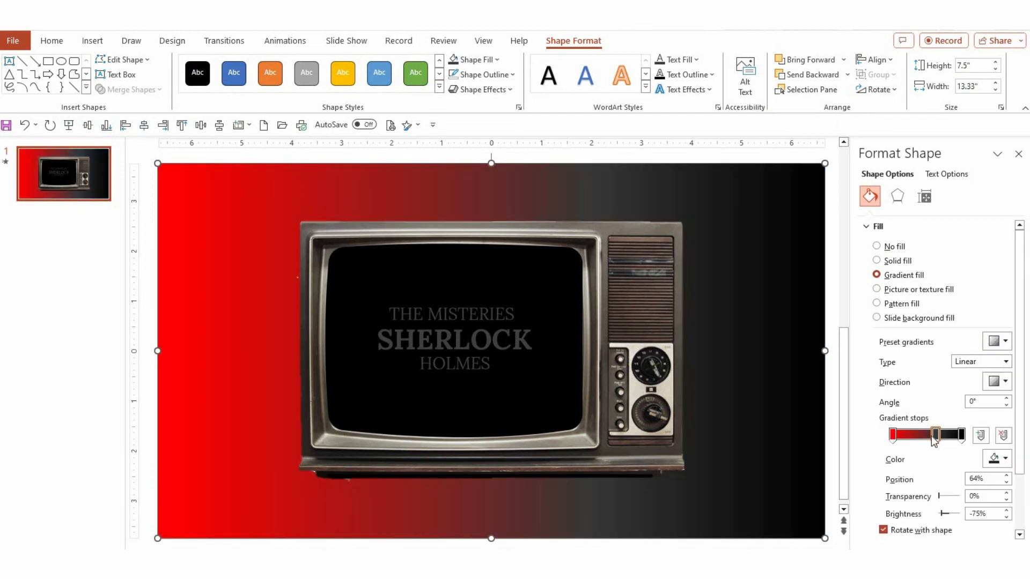
pyautogui.moveTo(928, 441); pyautogui.dragTo(936, 441)
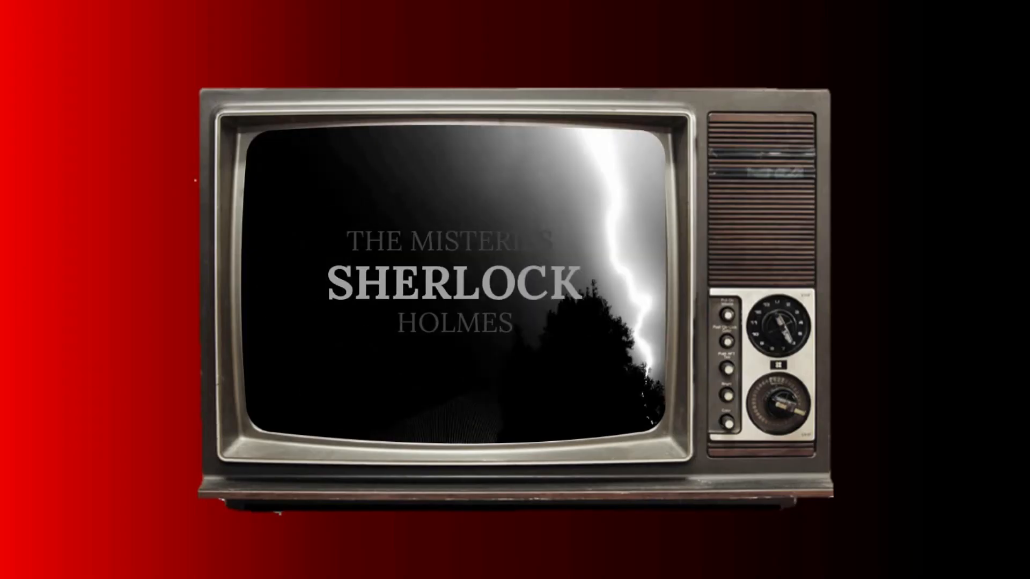